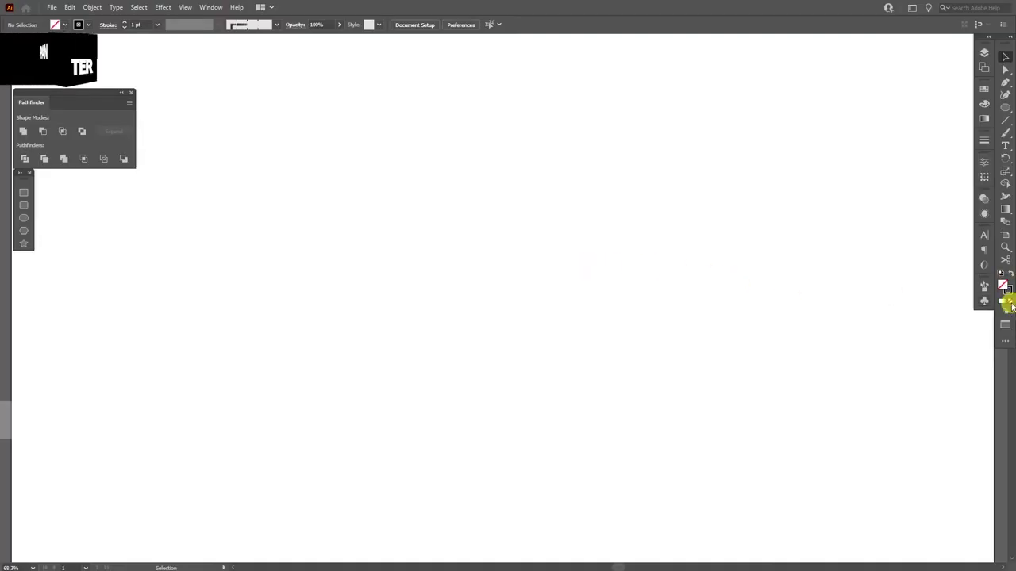
Set the fill to None and bring the black stroke swatch to the front.
{"action": "left_click", "coordinate": [1008, 299]}
{"action": "left_click", "coordinate": [1008, 295]}
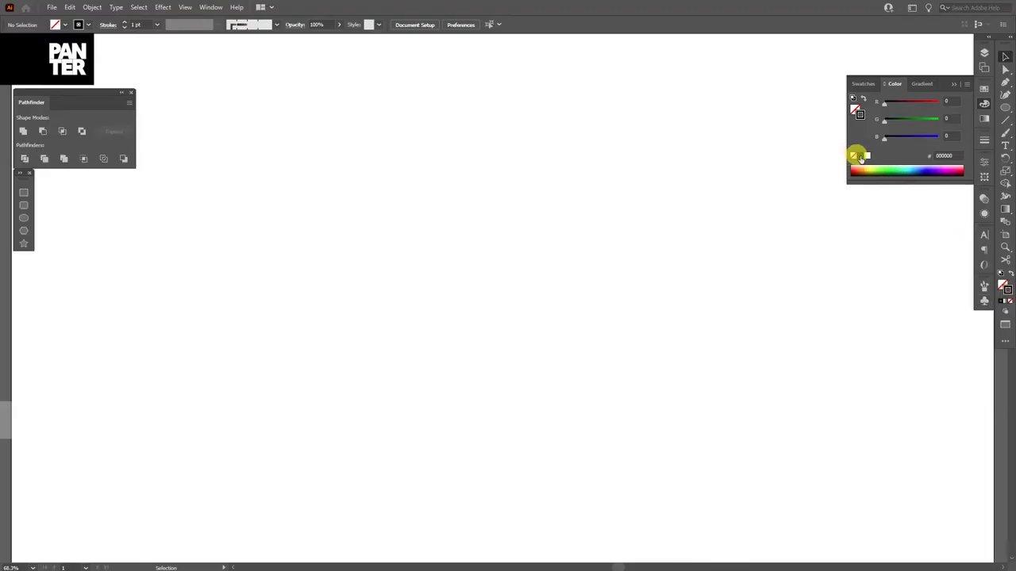
Draw a small centre circle, paste a copy in front, and enlarge it into a large concentric outer circle.
{"action": "left_click_drag", "start_coordinate": [1006, 108], "coordinate": [951, 137]}
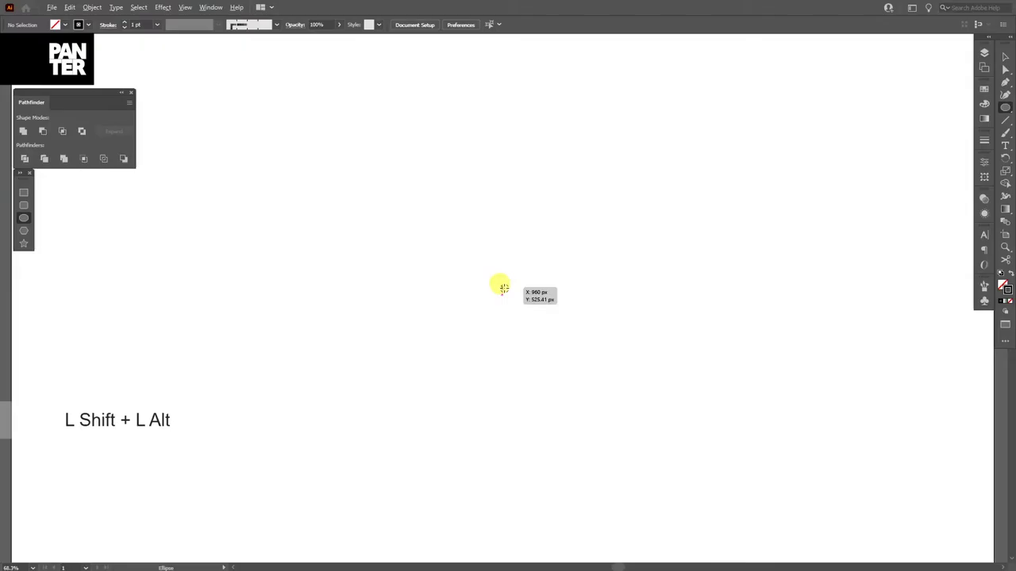
{"action": "left_click_drag", "start_coordinate": [502, 292], "coordinate": [568, 330]}
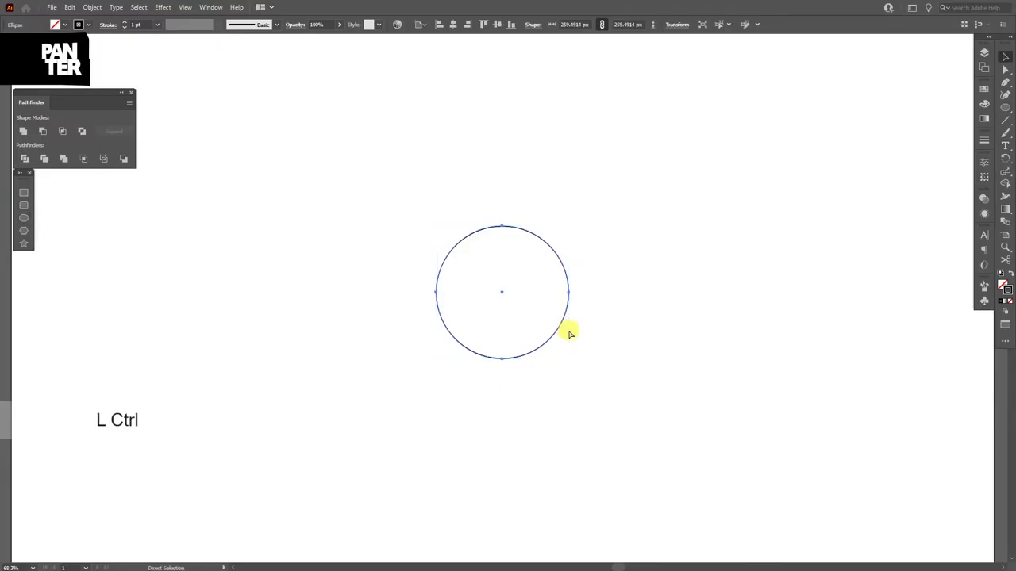
{"action": "key", "text": "ctrl+c"}
{"action": "key", "text": "ctrl+f"}
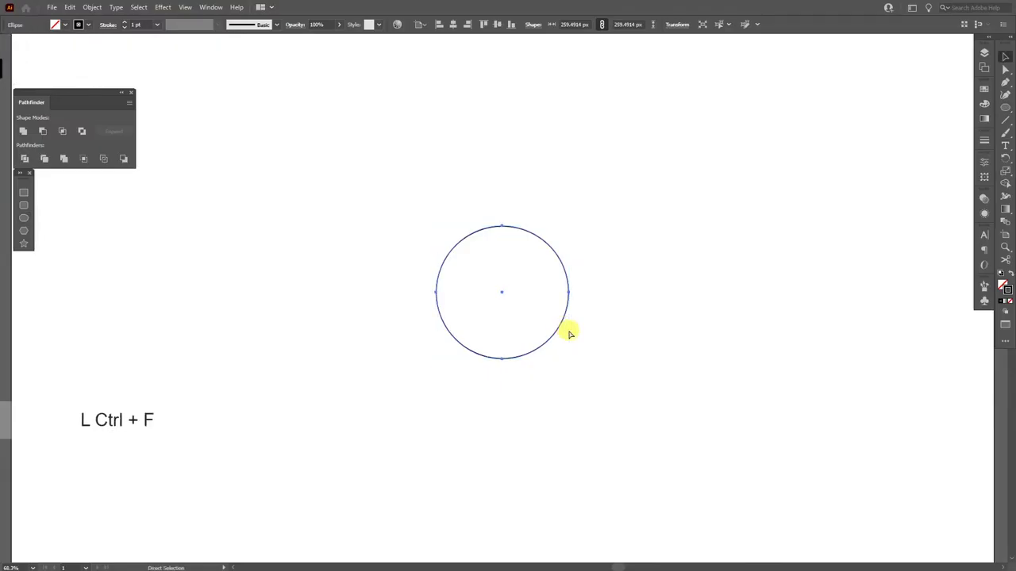
{"action": "left_click", "coordinate": [74, 8]}
{"action": "left_click", "coordinate": [622, 5]}
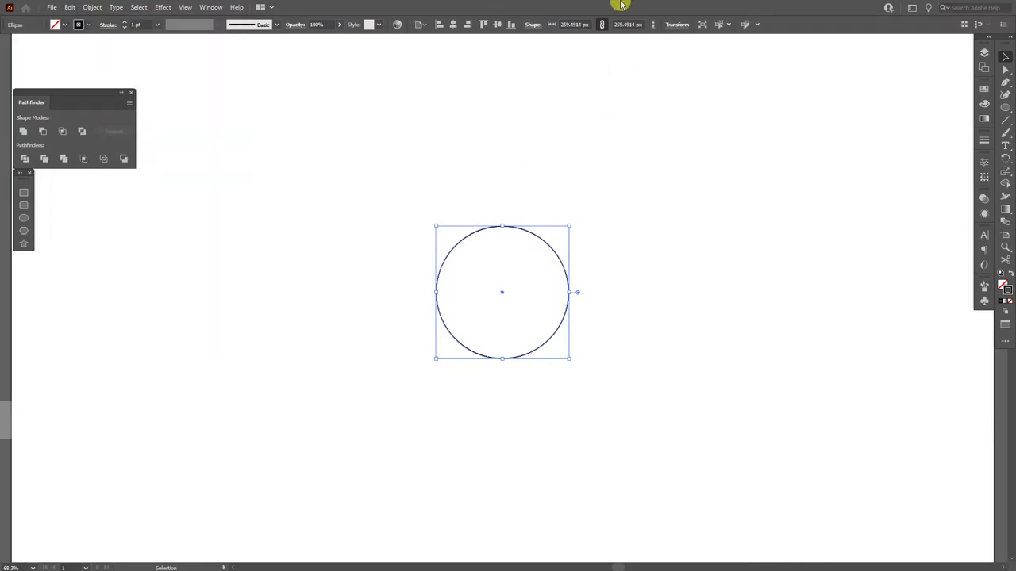
{"action": "left_click_drag", "start_coordinate": [557, 238], "coordinate": [603, 227]}
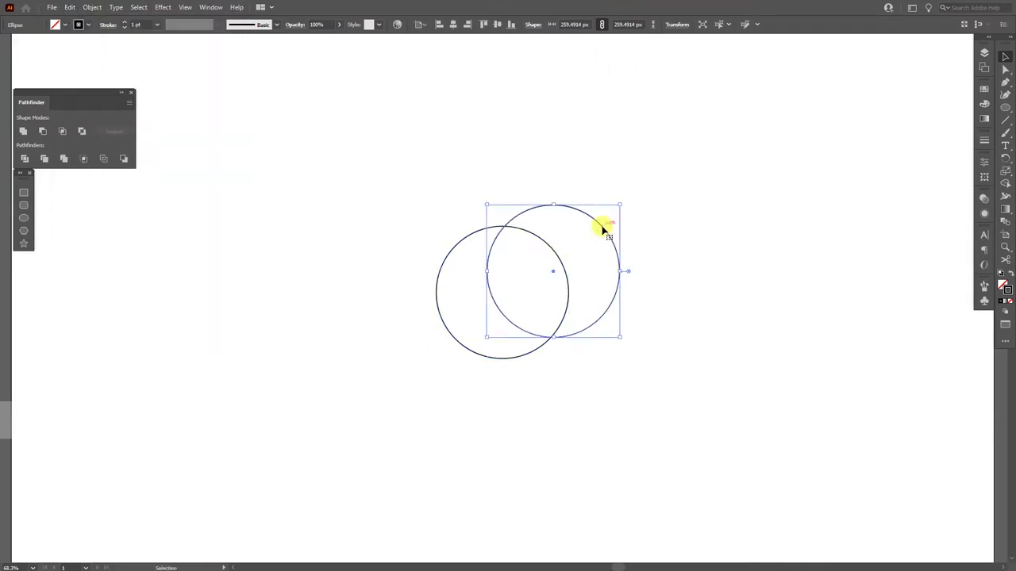
{"action": "key", "text": "ctrl+z"}
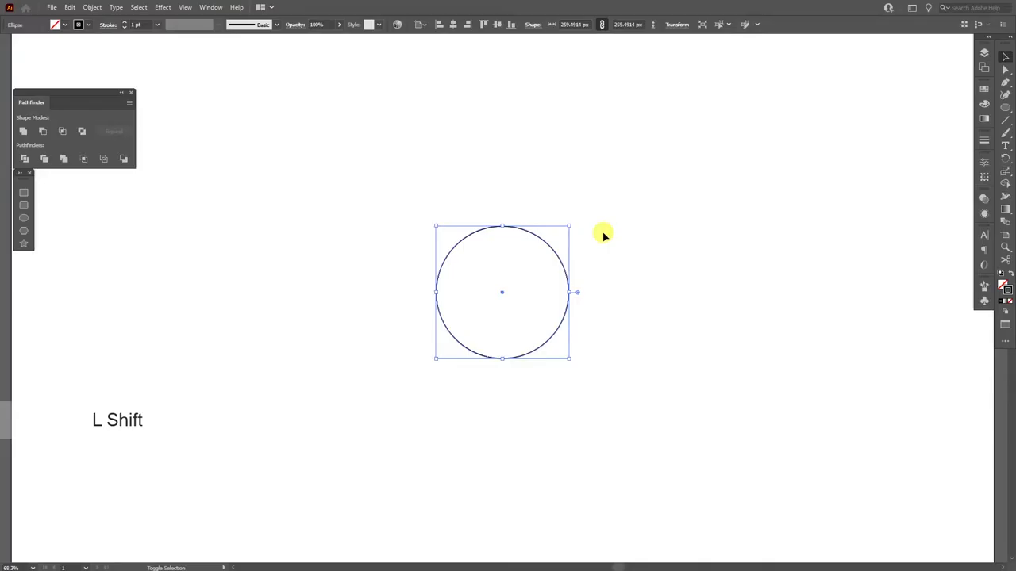
{"action": "key", "text": "alt"}
{"action": "left_click", "coordinate": [571, 294]}
{"action": "left_click_drag", "start_coordinate": [570, 293], "coordinate": [675, 292]}
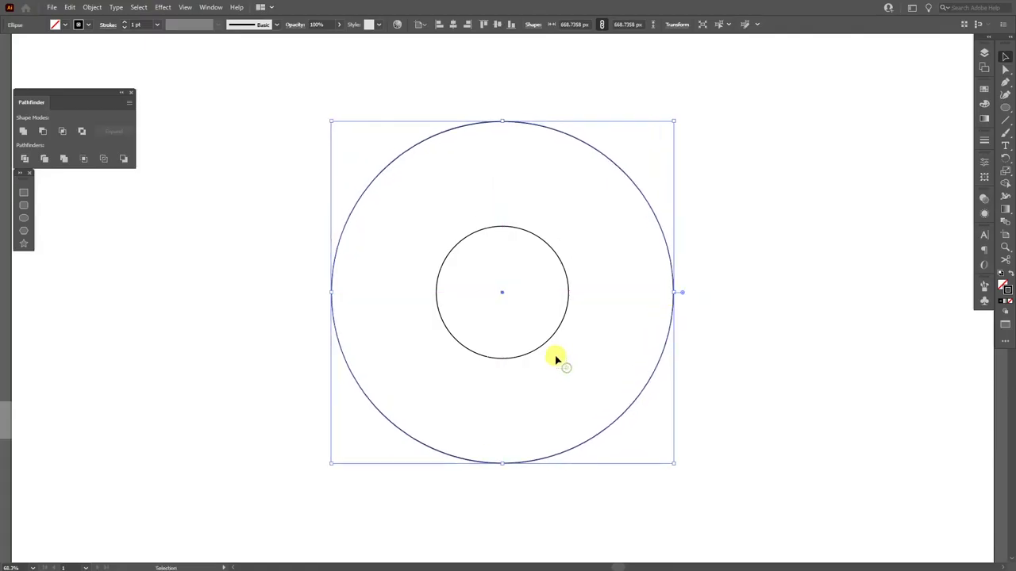
Add two 464 px copies of the small circle reaching the outer circle's top and bottom.
{"action": "left_click", "coordinate": [531, 311]}
{"action": "key", "text": "ctrl"}
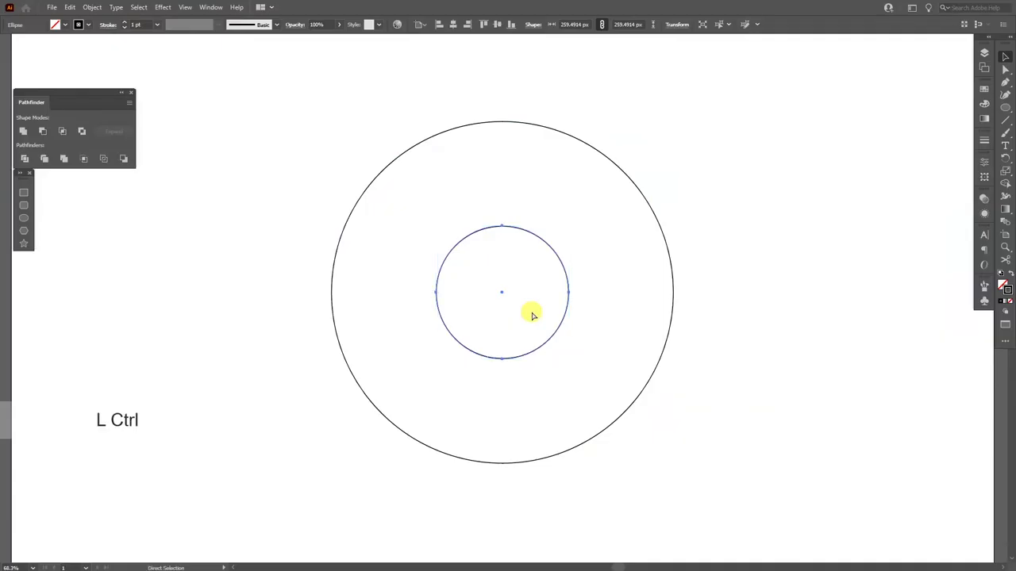
{"action": "key", "text": "shift"}
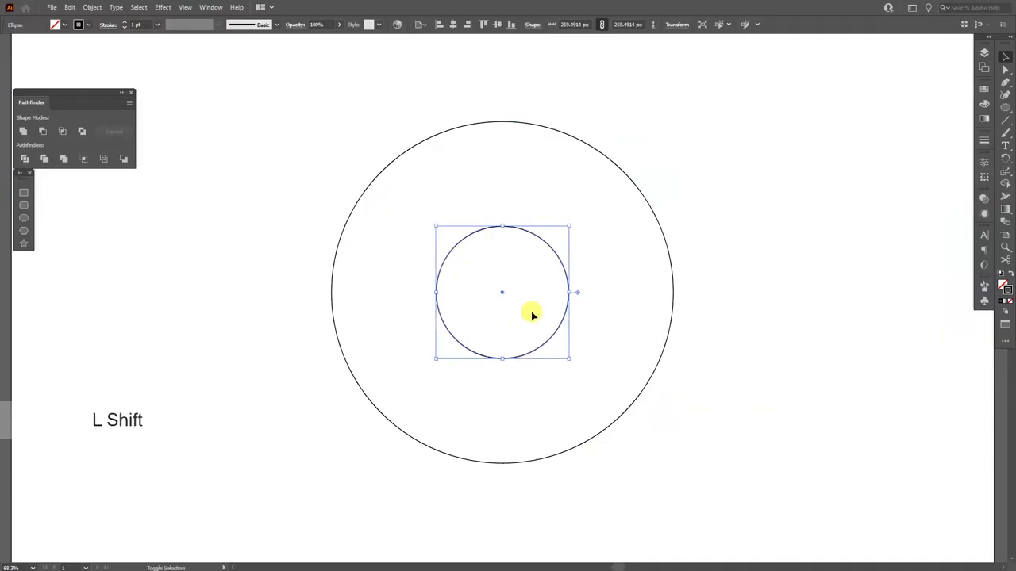
{"action": "left_click_drag", "start_coordinate": [503, 229], "coordinate": [505, 119]}
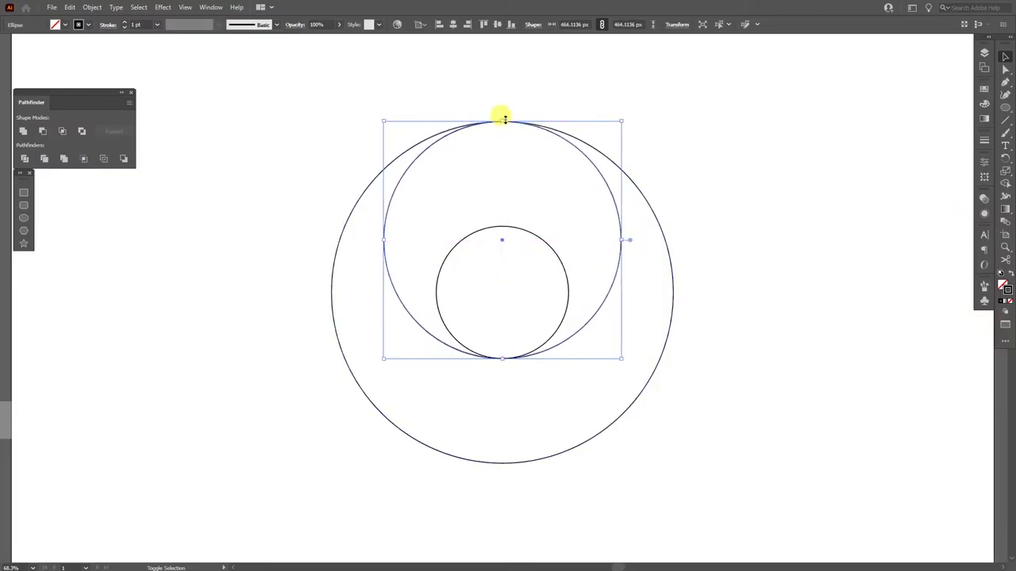
{"action": "left_click", "coordinate": [525, 233]}
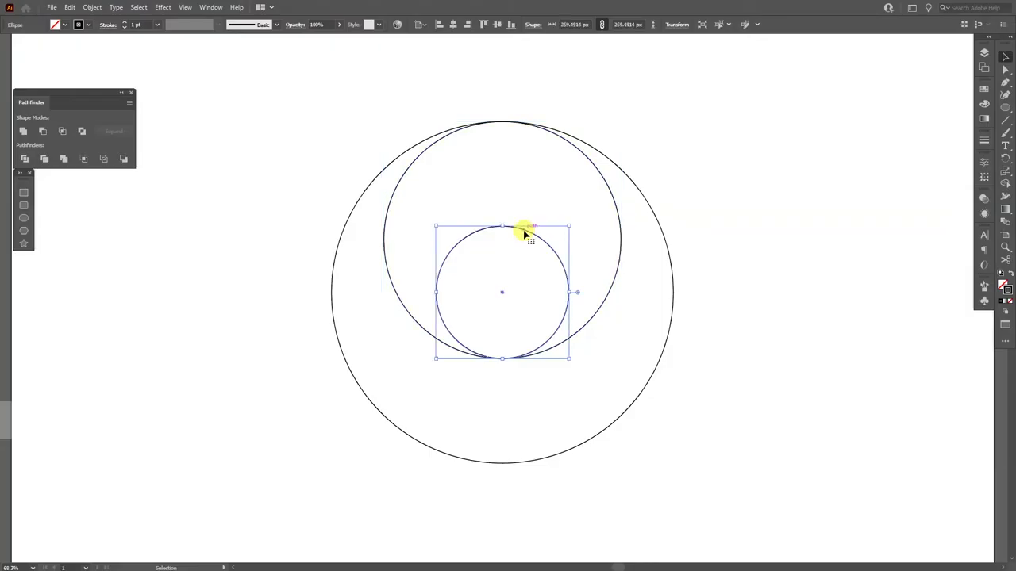
{"action": "key", "text": "ctrl"}
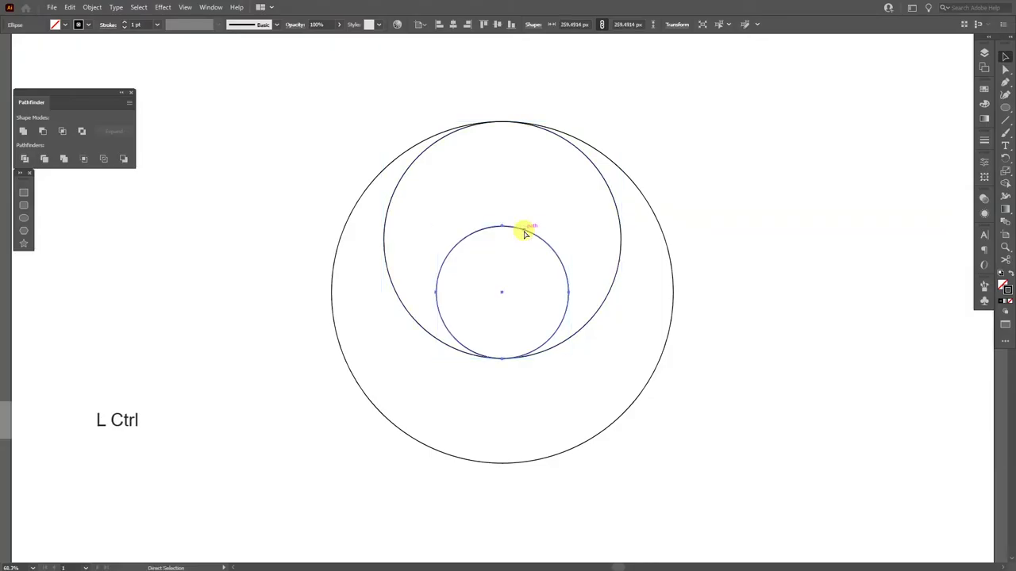
{"action": "key", "text": "shift"}
{"action": "left_click_drag", "start_coordinate": [502, 358], "coordinate": [502, 465]}
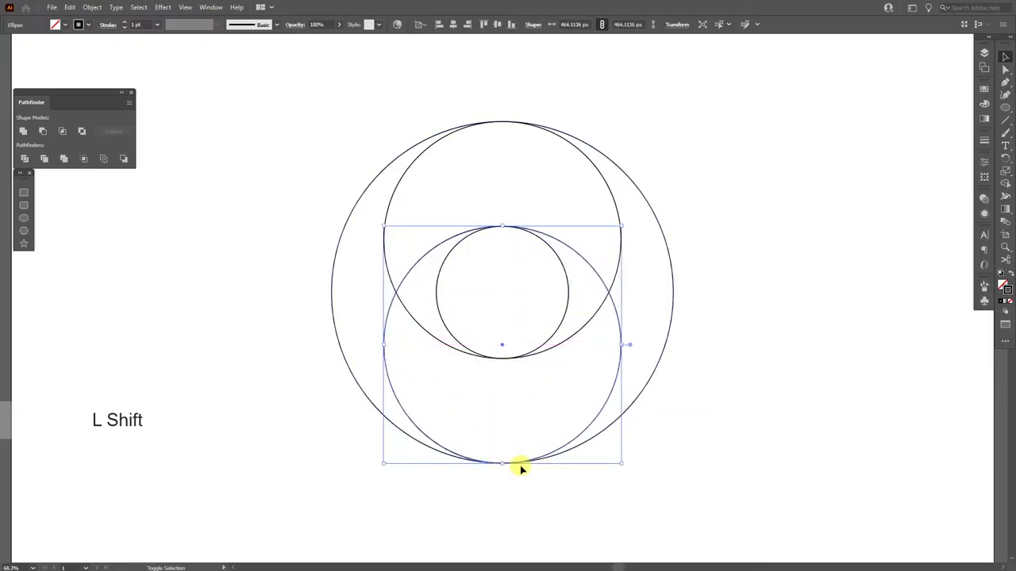
Zoom in to check the circles' tangency, then select all four circles.
{"action": "left_click", "coordinate": [547, 486]}
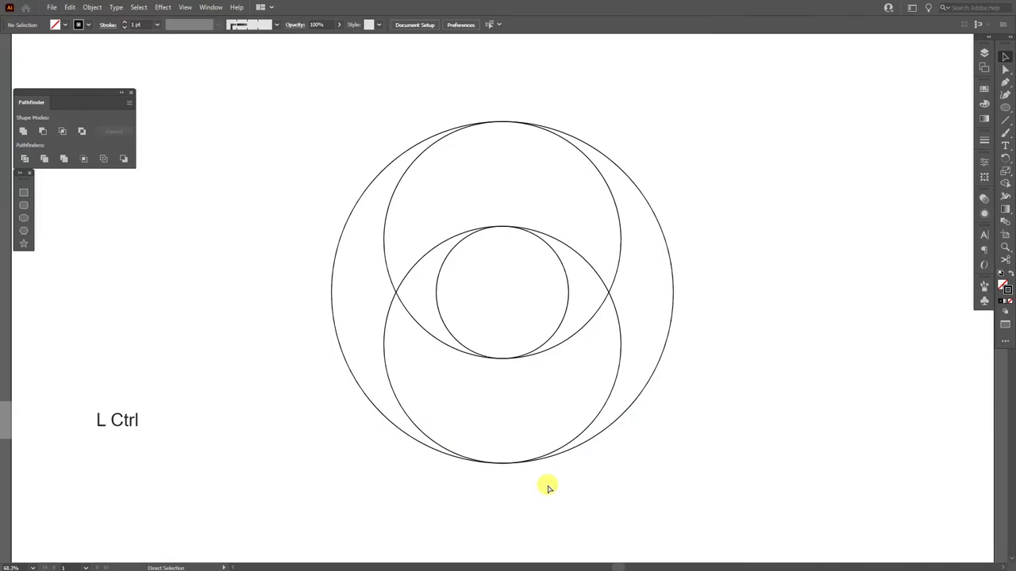
{"action": "scroll", "coordinate": [502, 466], "scroll_direction": "up", "scroll_amount": 5}
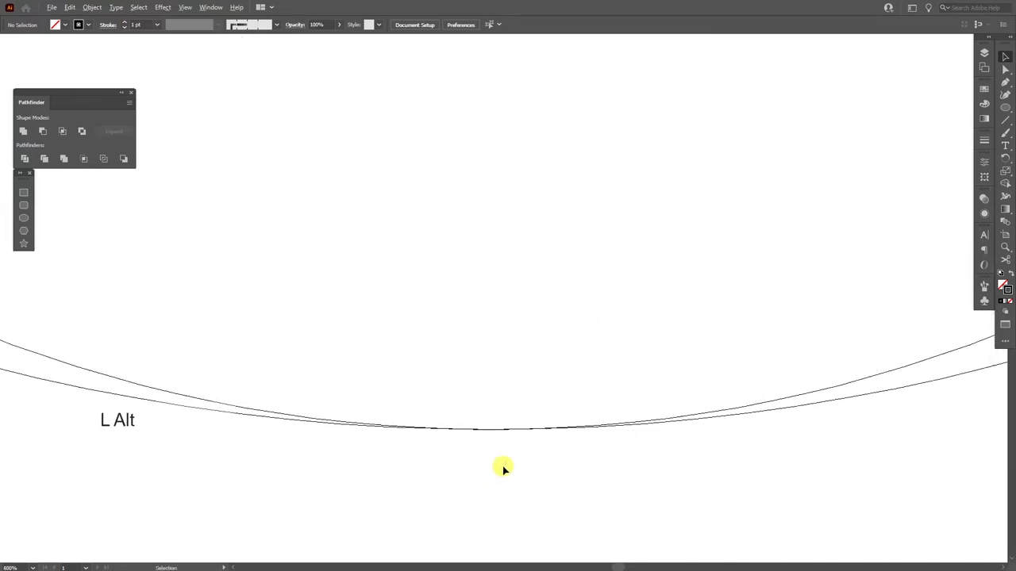
{"action": "scroll", "coordinate": [494, 426], "scroll_direction": "up", "scroll_amount": 1}
{"action": "scroll", "coordinate": [494, 423], "scroll_direction": "down", "scroll_amount": 1}
{"action": "scroll", "coordinate": [496, 410], "scroll_direction": "down", "scroll_amount": 5}
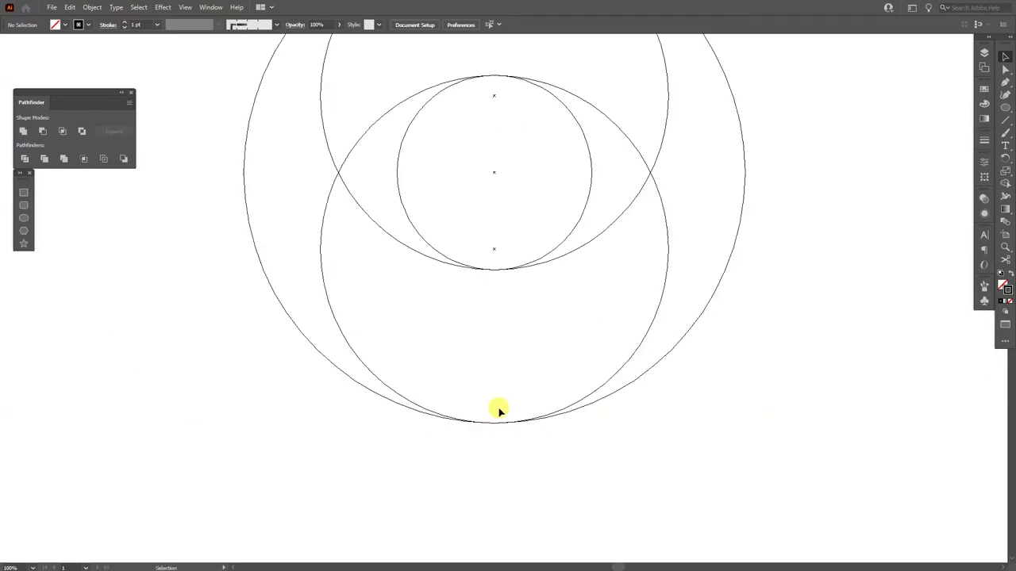
{"action": "scroll", "coordinate": [571, 277], "scroll_direction": "up", "scroll_amount": 5}
{"action": "scroll", "coordinate": [508, 170], "scroll_direction": "up", "scroll_amount": 5}
{"action": "scroll", "coordinate": [402, 170], "scroll_direction": "up", "scroll_amount": 3}
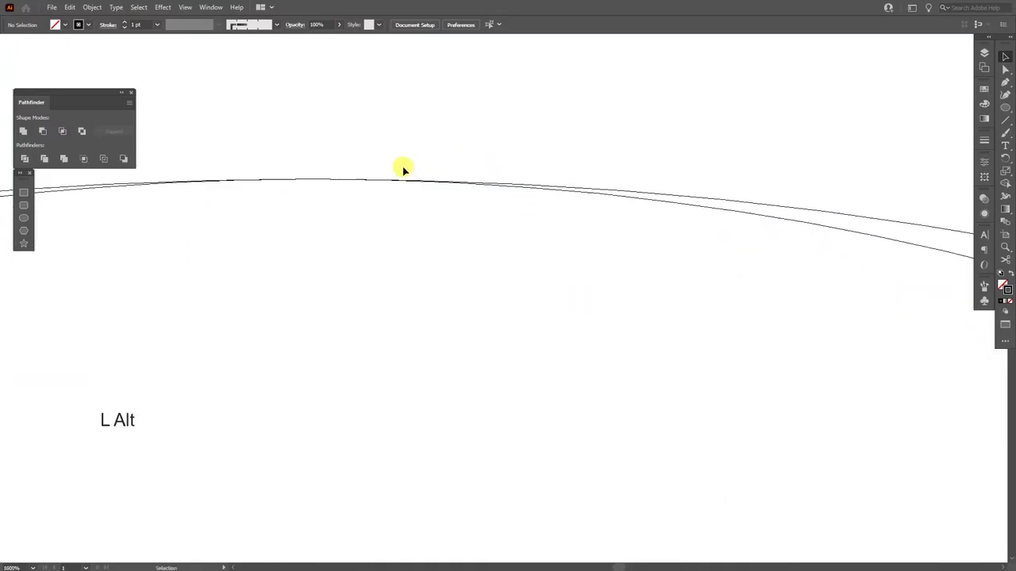
{"action": "scroll", "coordinate": [403, 170], "scroll_direction": "down", "scroll_amount": 4}
{"action": "scroll", "coordinate": [474, 385], "scroll_direction": "down", "scroll_amount": 2}
{"action": "key", "text": "ctrl+0"}
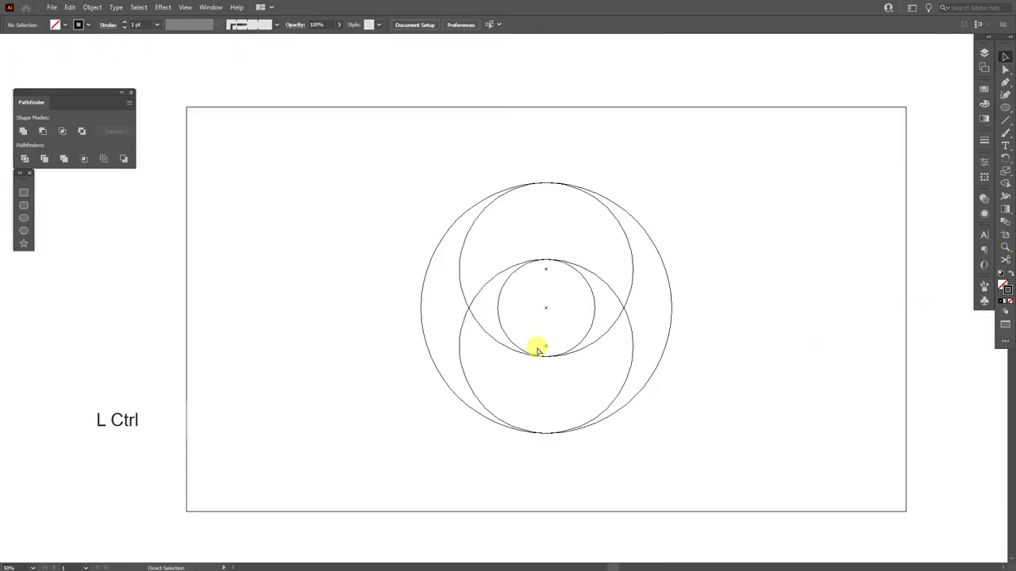
{"action": "scroll", "coordinate": [536, 350], "scroll_direction": "up", "scroll_amount": 1}
{"action": "left_click_drag", "start_coordinate": [810, 381], "coordinate": [458, 248]}
{"action": "key", "text": "space"}
{"action": "mouse_move", "coordinate": [676, 279]}
{"action": "left_mouse_down"}
{"action": "mouse_move", "coordinate": [665, 267]}
{"action": "mouse_move", "coordinate": [673, 279]}
{"action": "left_mouse_up"}
With Shape Builder, merge the crescents and upper regions into two swirl arms.
{"action": "key", "text": "shift+m"}
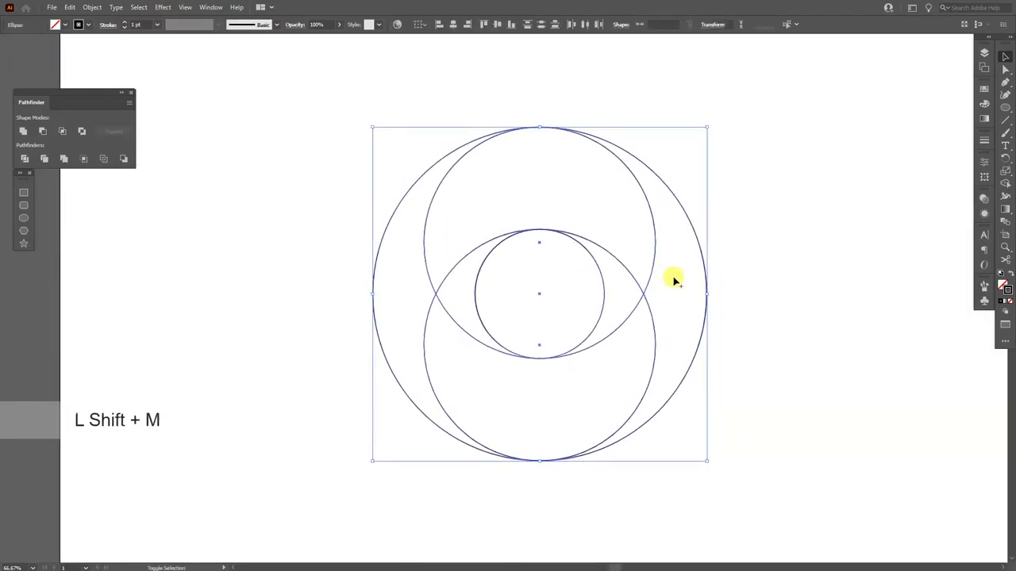
{"action": "scroll", "coordinate": [676, 304], "scroll_direction": "up", "scroll_amount": 1}
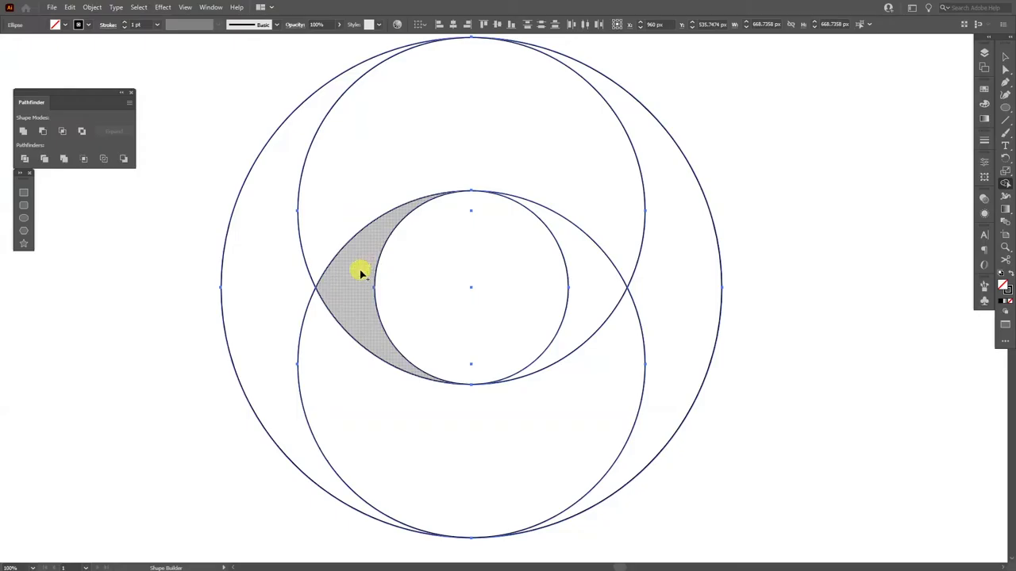
{"action": "mouse_move", "coordinate": [360, 272]}
{"action": "left_mouse_down"}
{"action": "mouse_move", "coordinate": [358, 342]}
{"action": "mouse_move", "coordinate": [378, 380]}
{"action": "left_mouse_up"}
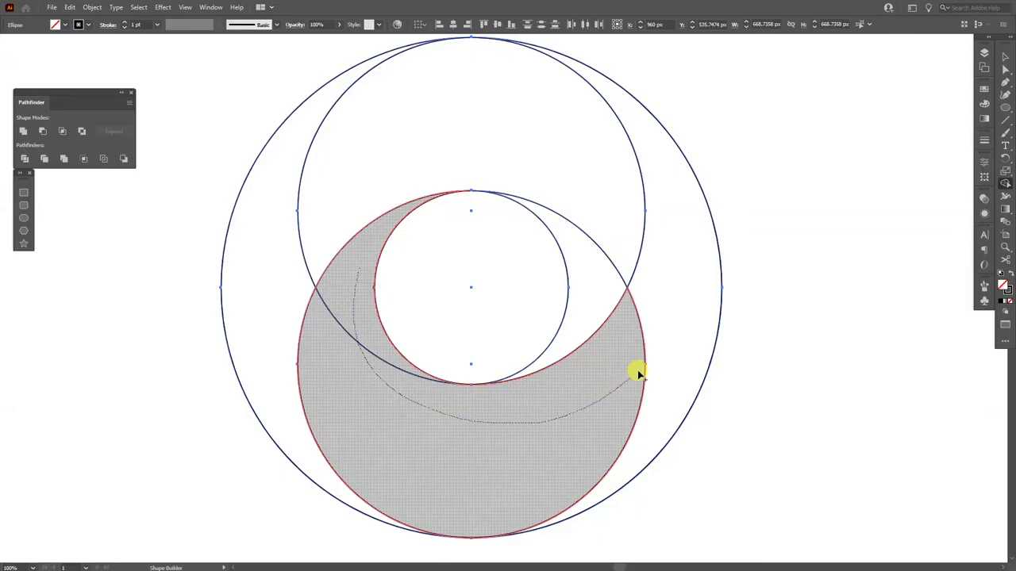
{"action": "left_click_drag", "start_coordinate": [637, 370], "coordinate": [662, 334]}
{"action": "left_click_drag", "start_coordinate": [677, 299], "coordinate": [674, 297]}
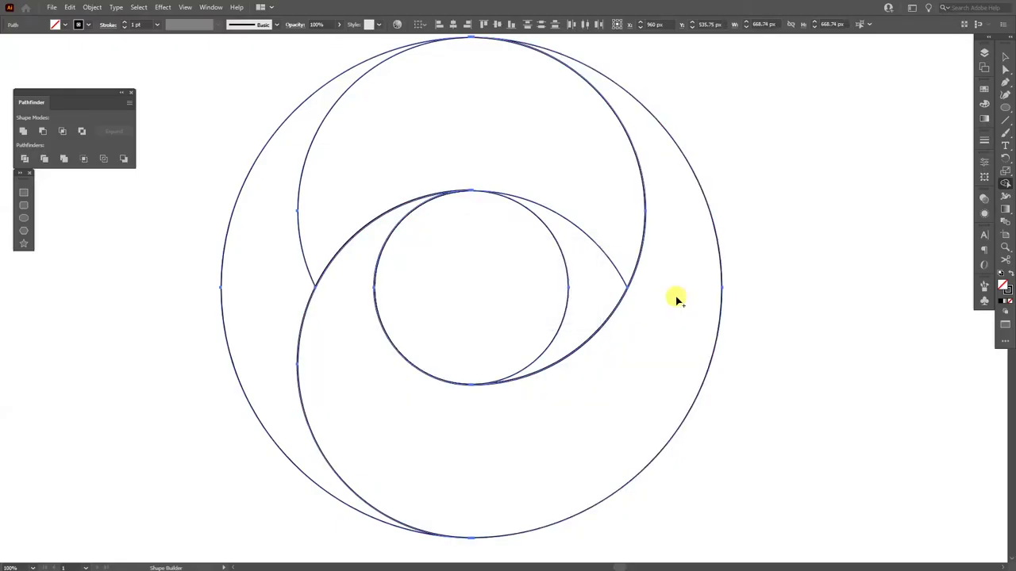
{"action": "mouse_move", "coordinate": [592, 285]}
{"action": "left_mouse_down"}
{"action": "mouse_move", "coordinate": [564, 204]}
{"action": "mouse_move", "coordinate": [500, 162]}
{"action": "mouse_move", "coordinate": [419, 156]}
{"action": "mouse_move", "coordinate": [320, 195]}
{"action": "mouse_move", "coordinate": [277, 253]}
{"action": "left_mouse_up"}
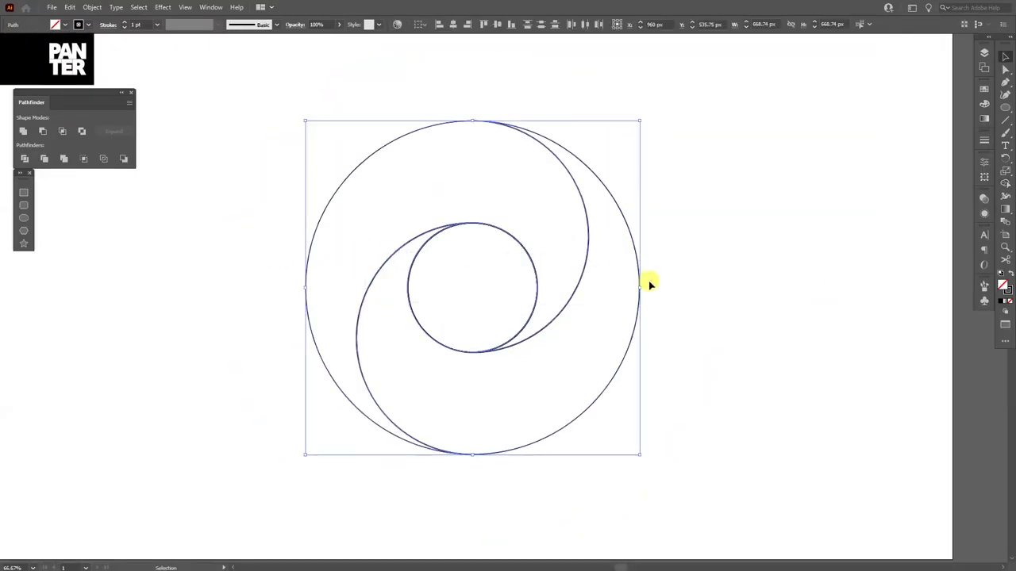
Scale the swirl down from its centre and align the strokes to the path centre.
{"action": "left_click_drag", "start_coordinate": [643, 283], "coordinate": [529, 277]}
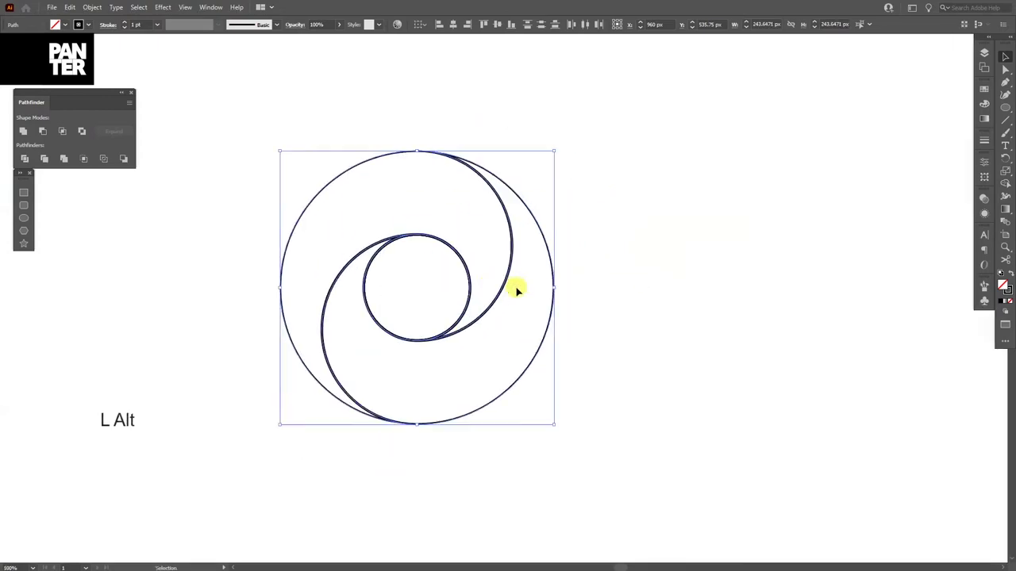
{"action": "scroll", "coordinate": [381, 236], "scroll_direction": "up", "scroll_amount": 3}
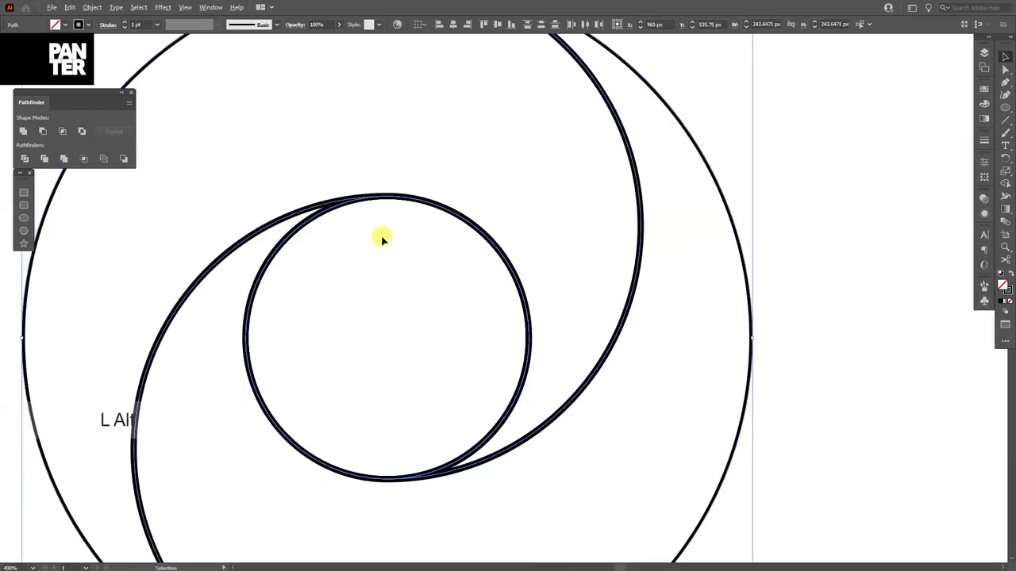
{"action": "scroll", "coordinate": [381, 236], "scroll_direction": "down", "scroll_amount": 1}
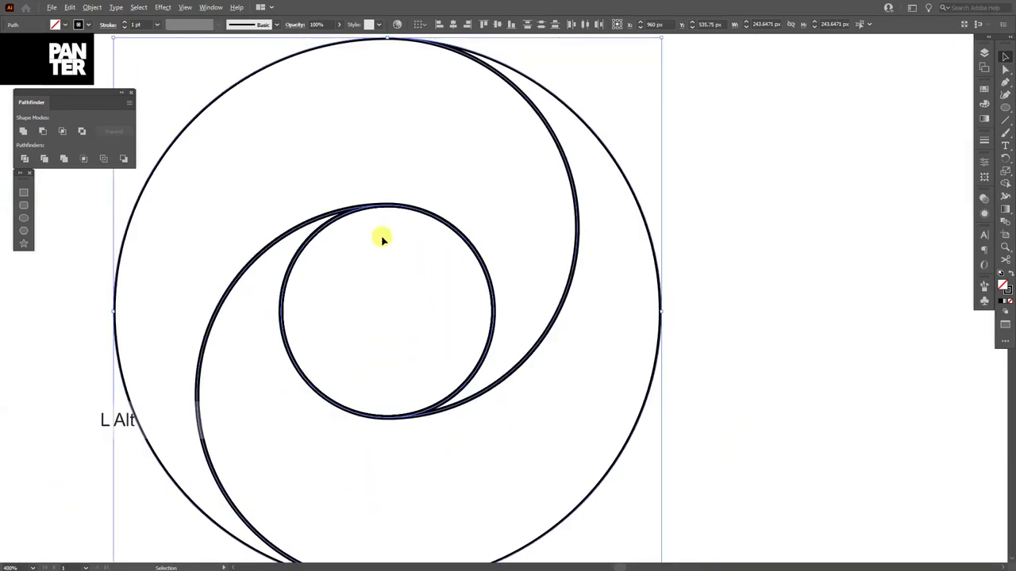
{"action": "left_click", "coordinate": [982, 143]}
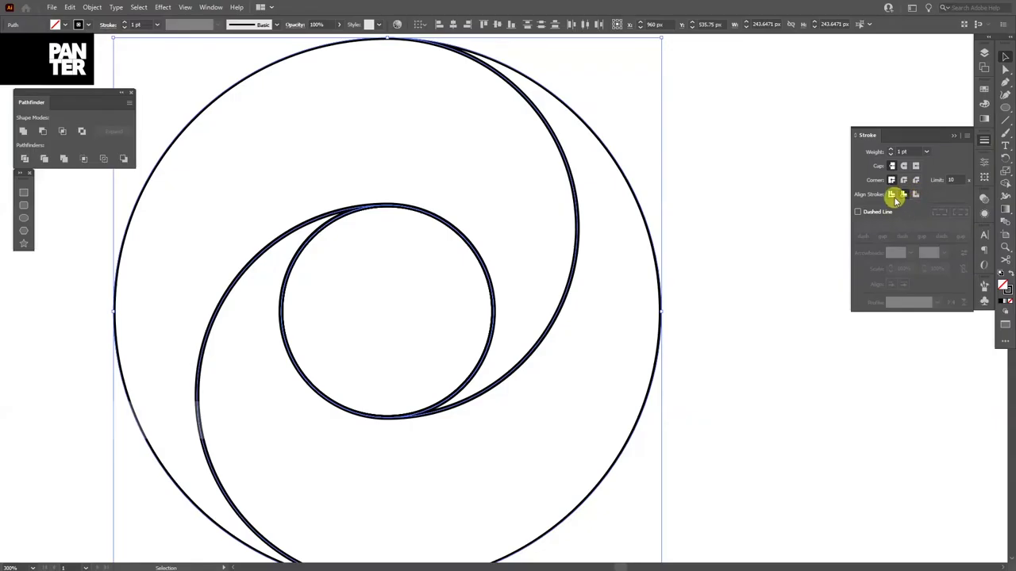
{"action": "left_click", "coordinate": [892, 195]}
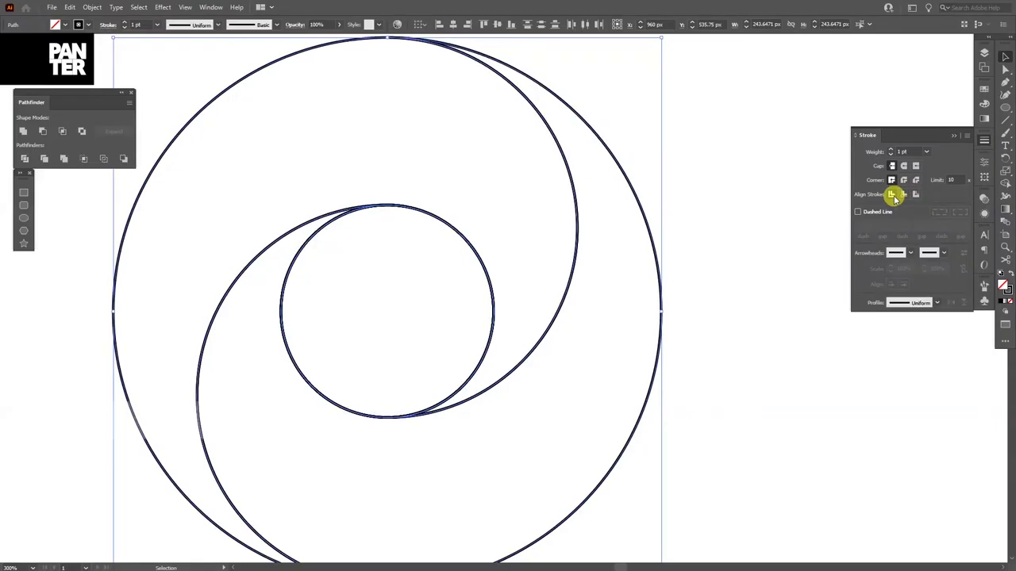
{"action": "left_click", "coordinate": [954, 137]}
{"action": "scroll", "coordinate": [679, 240], "scroll_direction": "down", "scroll_amount": 1}
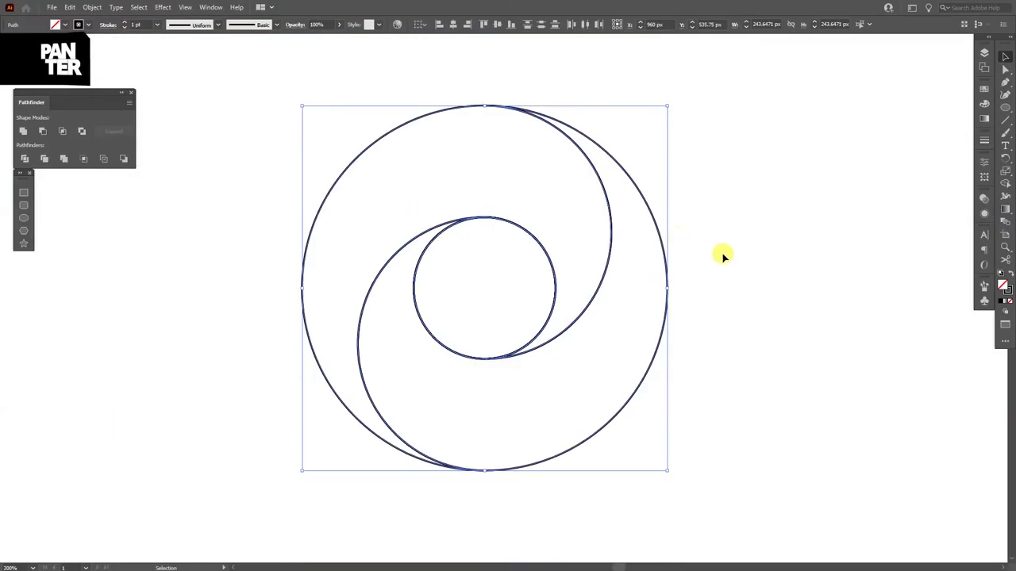
Duplicate the outer crescent to the right and move the yin-yang shapes aside.
{"action": "left_click", "coordinate": [718, 252]}
{"action": "left_click_drag", "start_coordinate": [658, 242], "coordinate": [747, 251]}
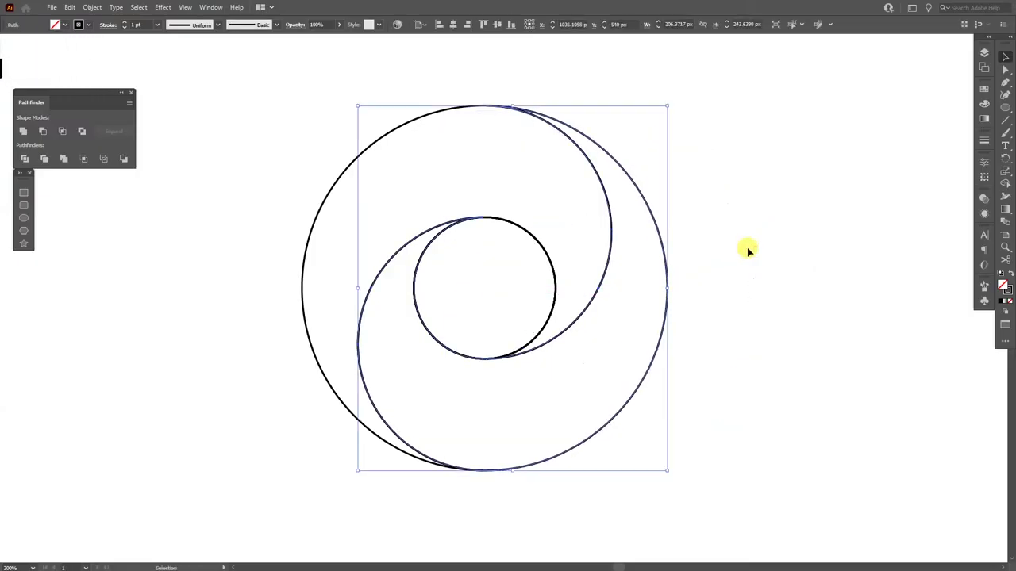
{"action": "left_click", "coordinate": [386, 137], "text": "shift"}
{"action": "left_click_drag", "start_coordinate": [355, 163], "coordinate": [730, 145]}
Copy the small and right circles, then delete the three overlapping spare circles.
{"action": "left_click_drag", "start_coordinate": [526, 235], "coordinate": [465, 208]}
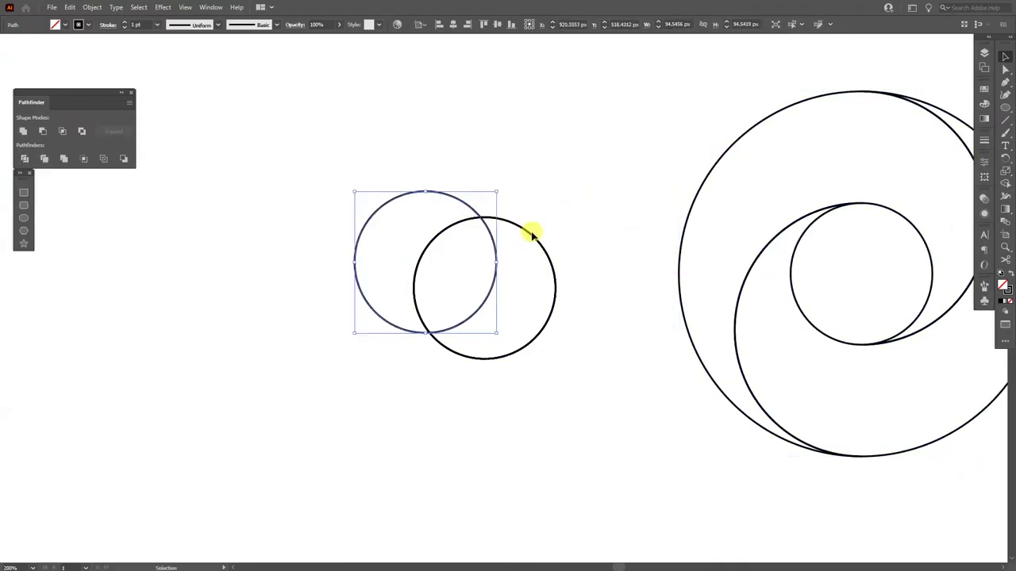
{"action": "left_click", "coordinate": [526, 229]}
{"action": "left_click", "coordinate": [540, 233]}
{"action": "left_click_drag", "start_coordinate": [525, 227], "coordinate": [516, 216]}
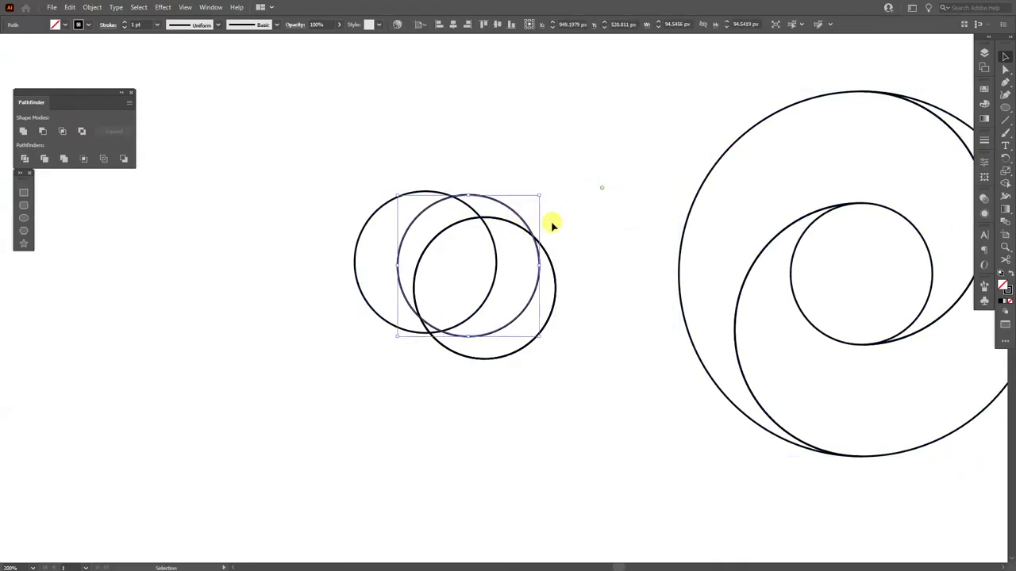
{"action": "left_click_drag", "start_coordinate": [611, 179], "coordinate": [370, 328]}
{"action": "key", "text": "Delete"}
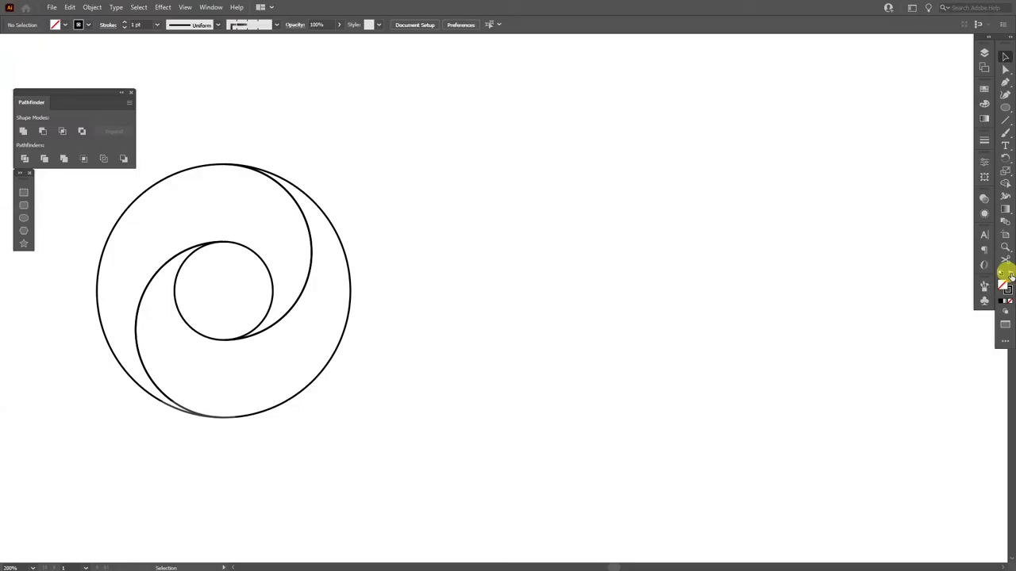
Switch to black fill with no stroke and draw a thin tall rectangle bar.
{"action": "left_click", "coordinate": [1008, 274]}
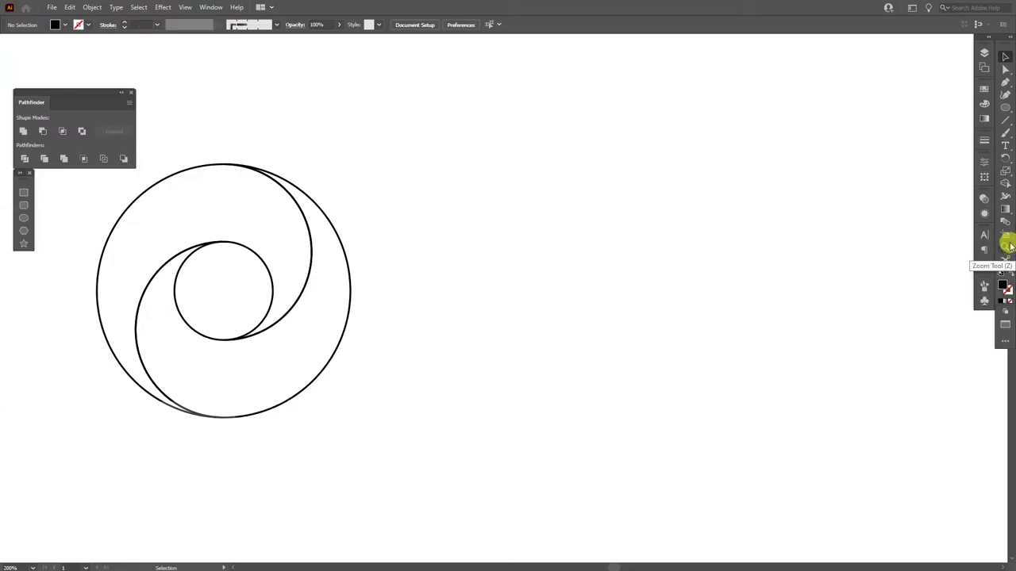
{"action": "left_click", "coordinate": [1004, 111]}
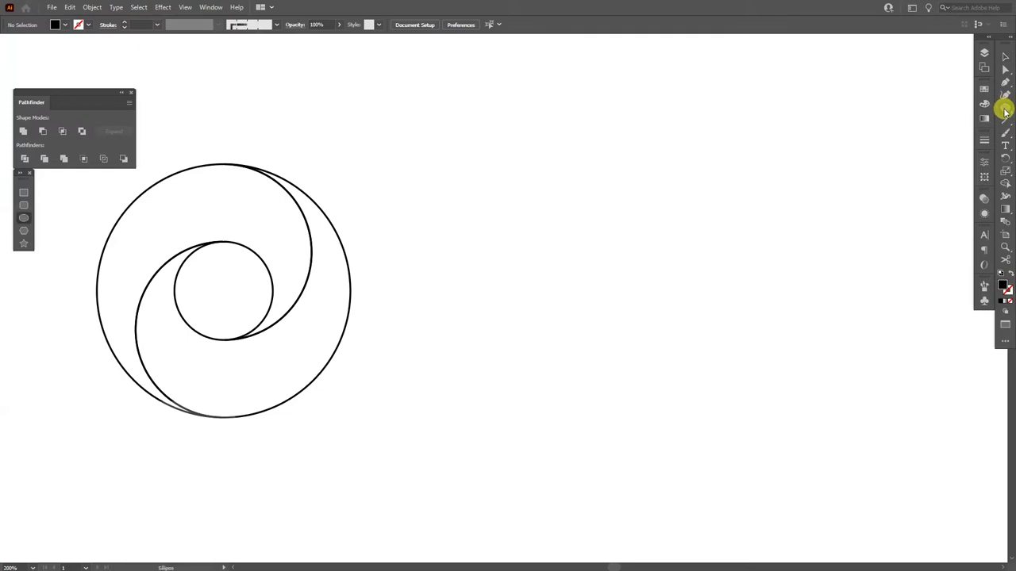
{"action": "left_click", "coordinate": [938, 109]}
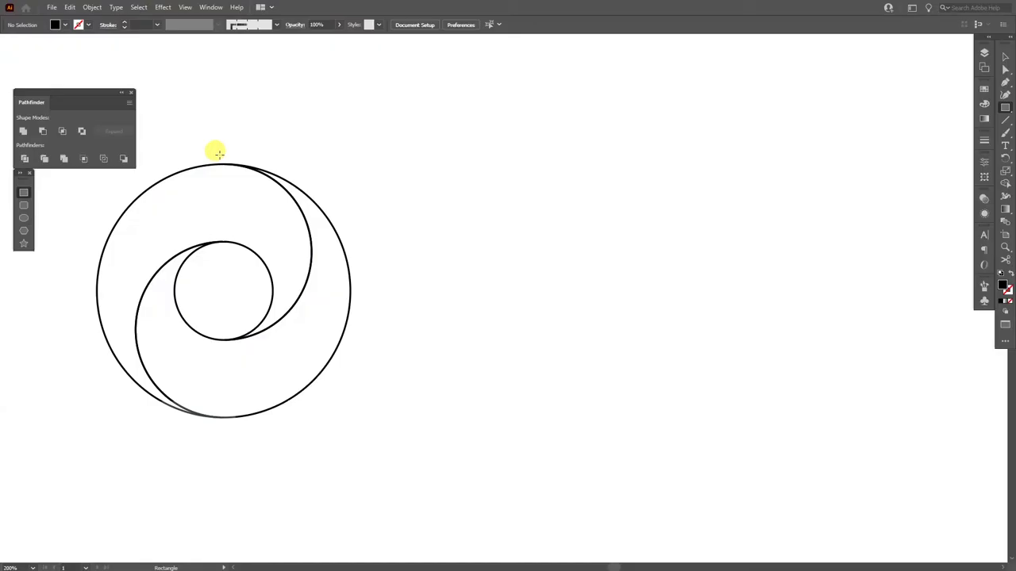
{"action": "left_click_drag", "start_coordinate": [219, 154], "coordinate": [225, 247]}
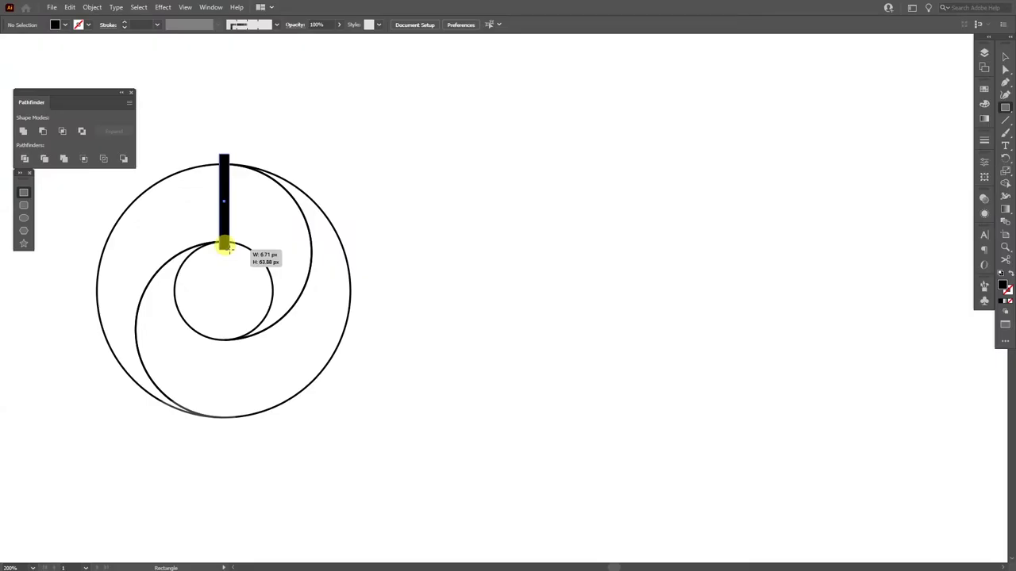
{"action": "left_click_drag", "start_coordinate": [225, 247], "coordinate": [354, 251]}
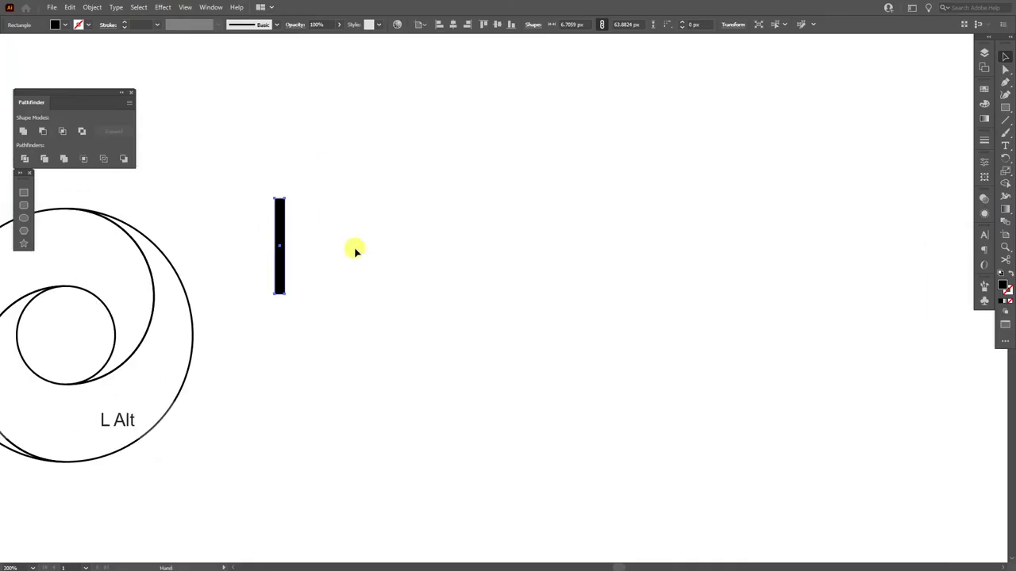
Copy the bar far to the right, narrow the copy to 0.94 px, and select both bars.
{"action": "left_click_drag", "start_coordinate": [279, 272], "coordinate": [840, 270]}
{"action": "scroll", "coordinate": [858, 243], "scroll_direction": "up", "scroll_amount": 4}
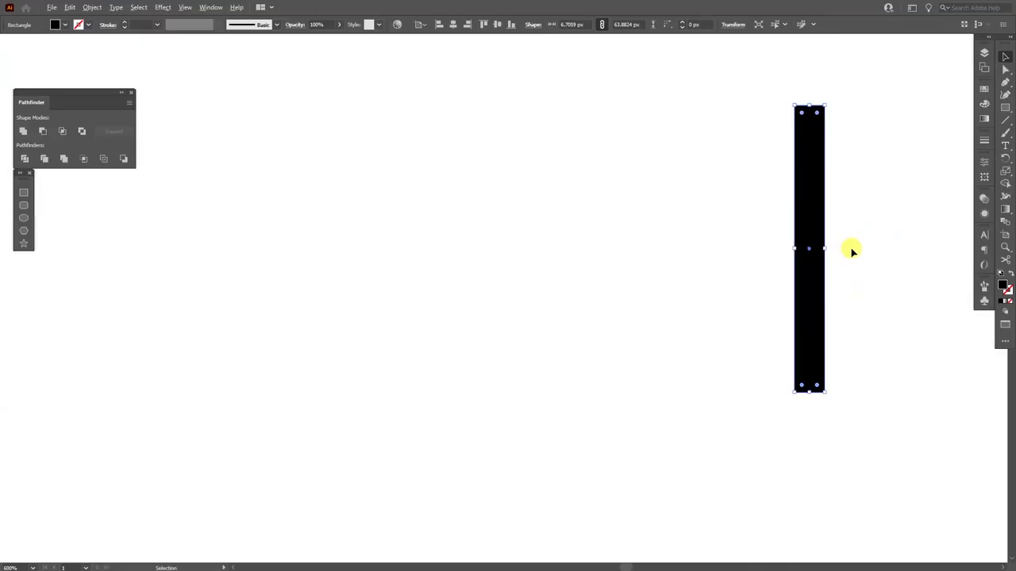
{"action": "left_click_drag", "start_coordinate": [823, 249], "coordinate": [782, 279]}
{"action": "scroll", "coordinate": [798, 252], "scroll_direction": "down", "scroll_amount": 4}
{"action": "left_click_drag", "start_coordinate": [807, 344], "coordinate": [377, 255]}
Make a blend between the two bars with Object > Blend > Make.
{"action": "left_click", "coordinate": [92, 8]}
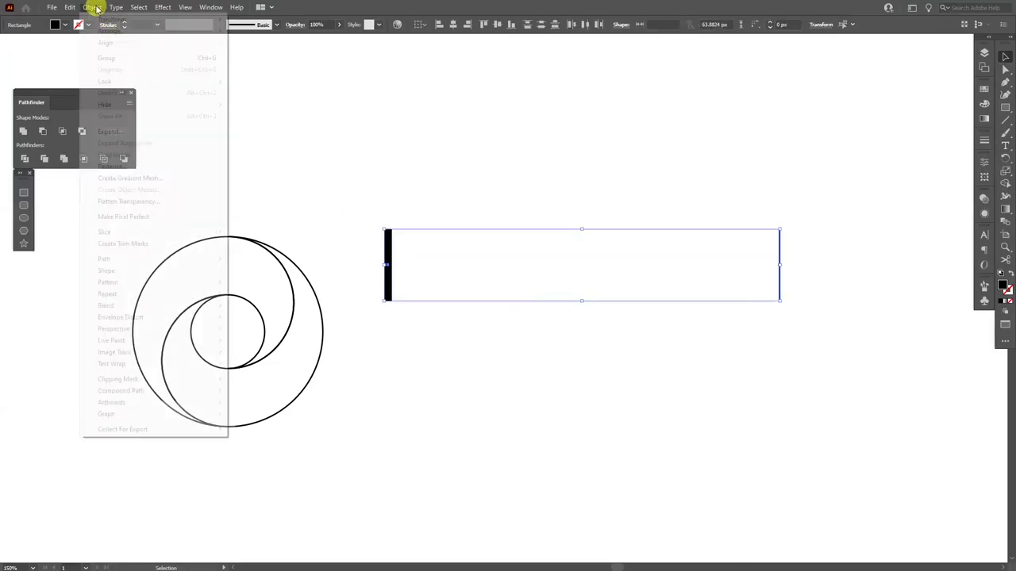
{"action": "mouse_move", "coordinate": [125, 305]}
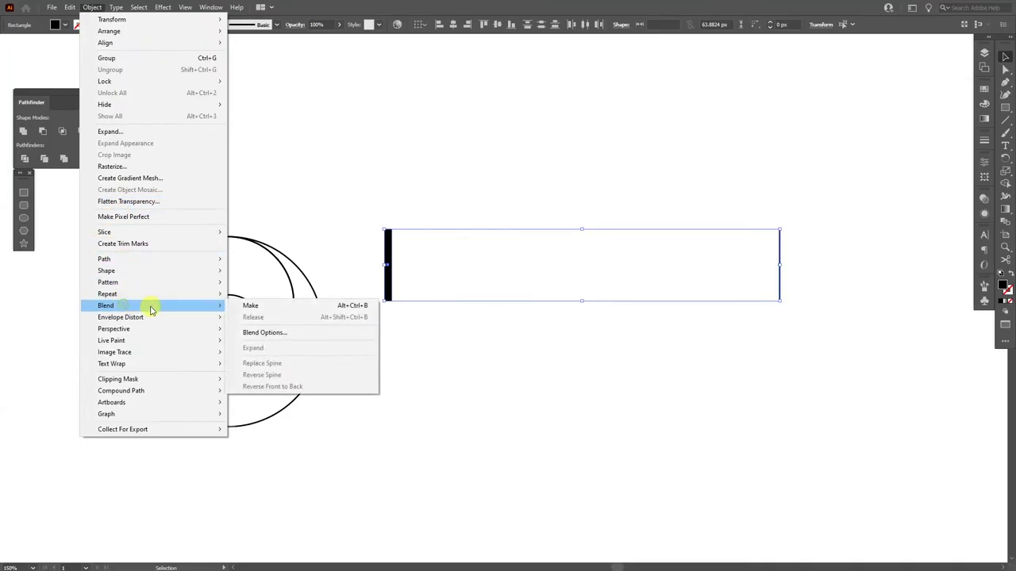
{"action": "left_click", "coordinate": [256, 306]}
{"action": "key", "text": "space"}
{"action": "left_click_drag", "start_coordinate": [564, 321], "coordinate": [542, 317]}
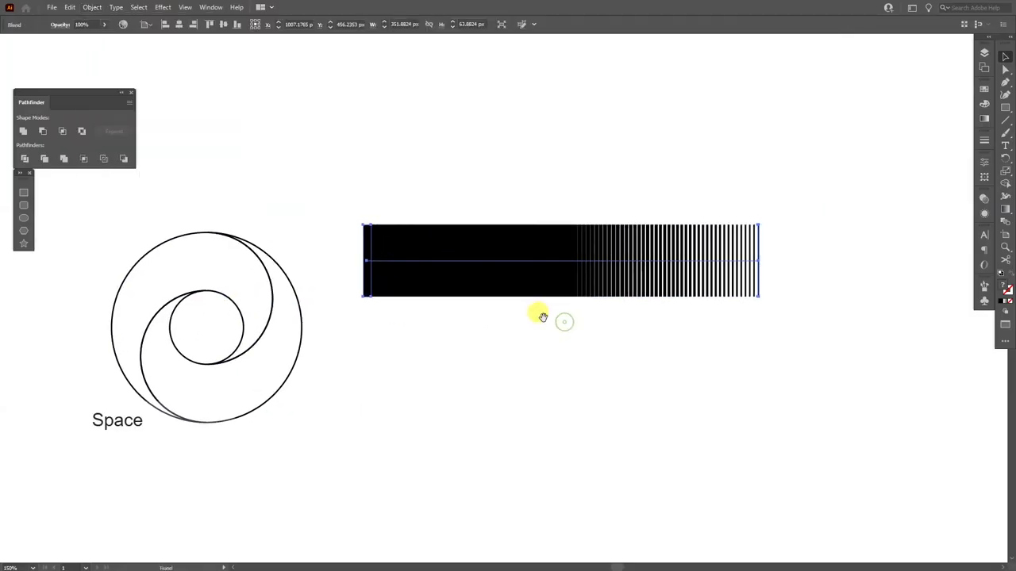
Set the blend spacing to Specified Steps with 43 steps.
{"action": "double_click", "coordinate": [1007, 224]}
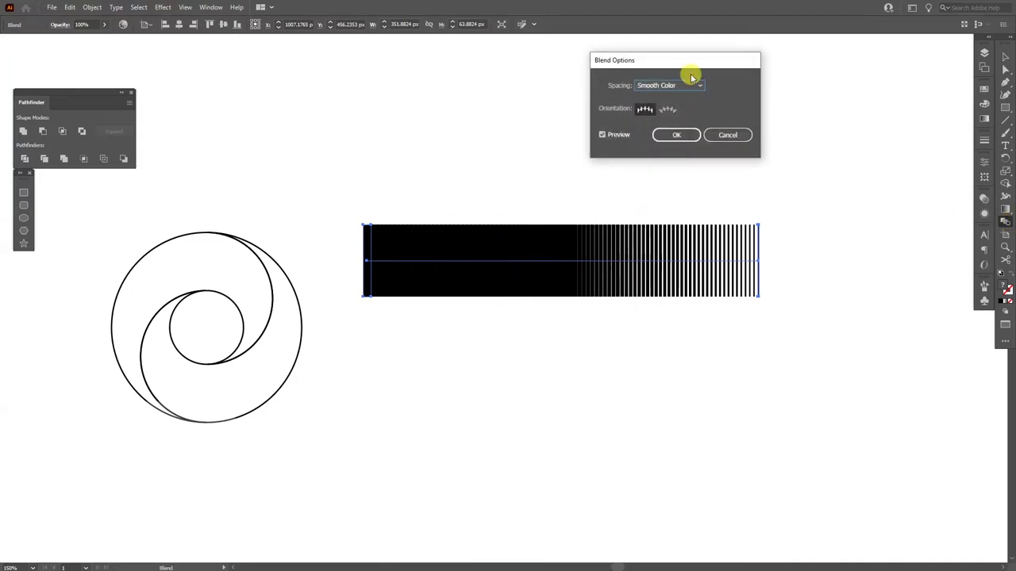
{"action": "left_click", "coordinate": [661, 86]}
{"action": "left_click", "coordinate": [666, 108]}
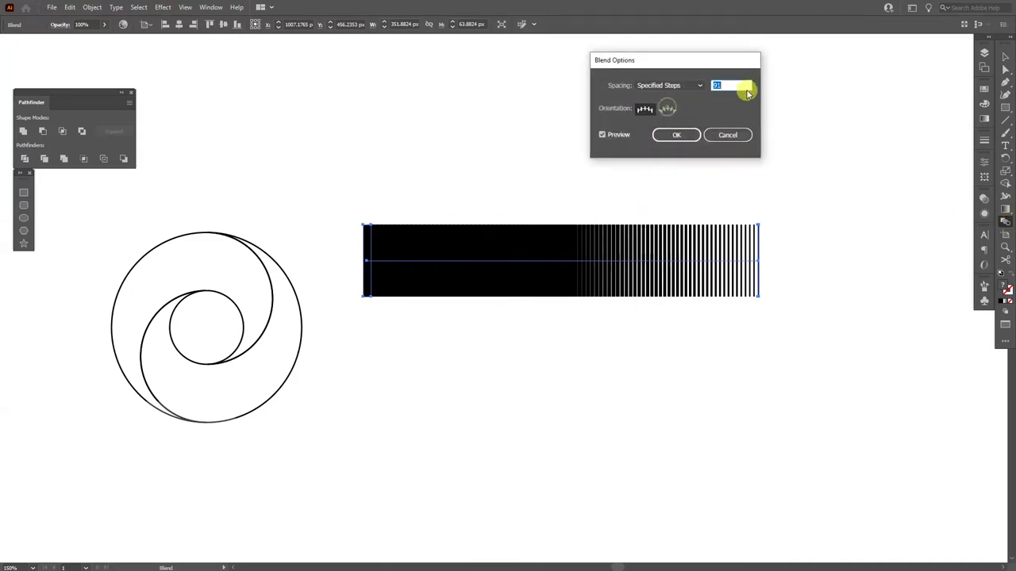
{"action": "scroll", "coordinate": [747, 85], "scroll_direction": "down", "scroll_amount": 20}
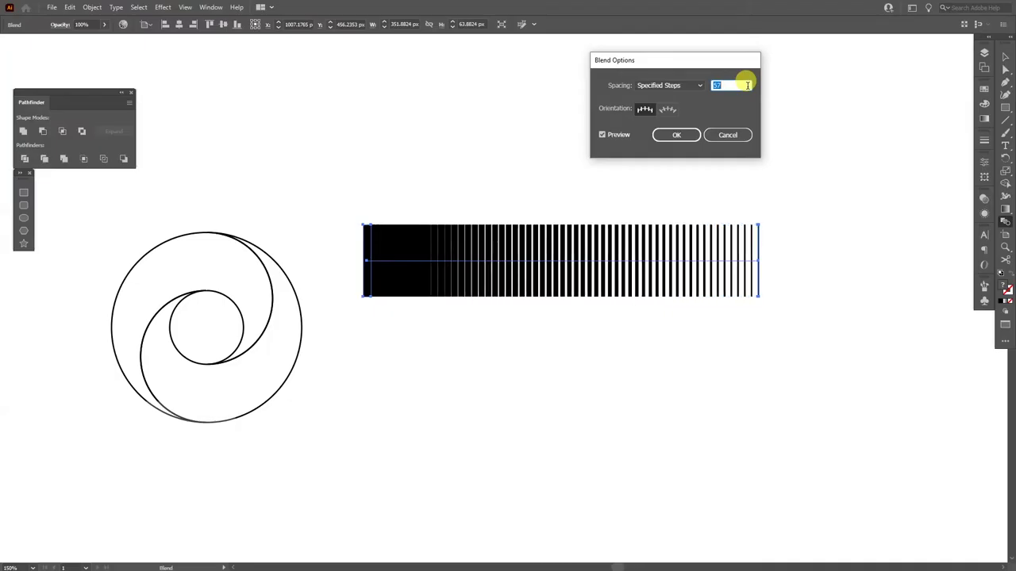
{"action": "scroll", "coordinate": [747, 85], "scroll_direction": "down", "scroll_amount": 3}
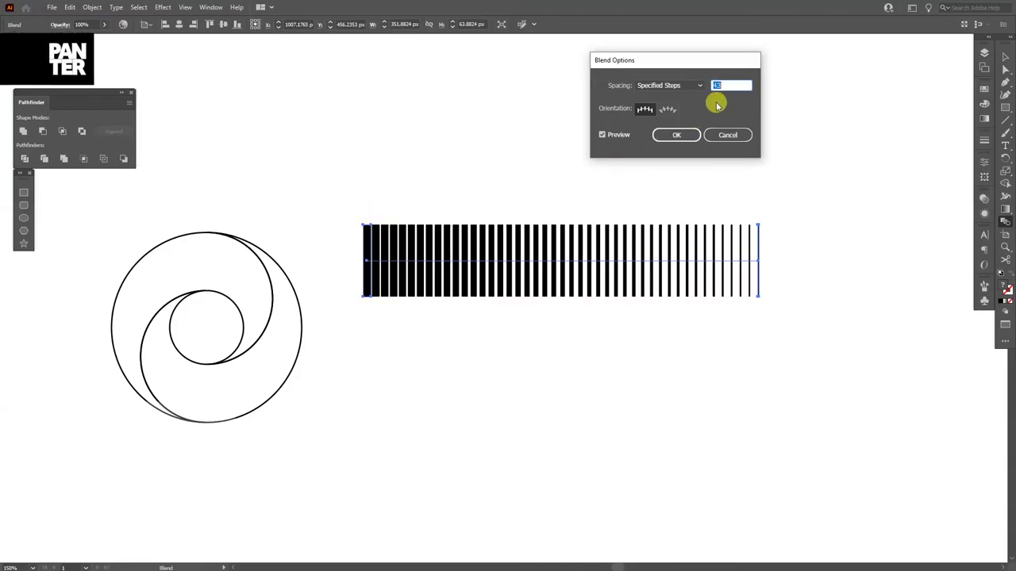
{"action": "left_click", "coordinate": [681, 136]}
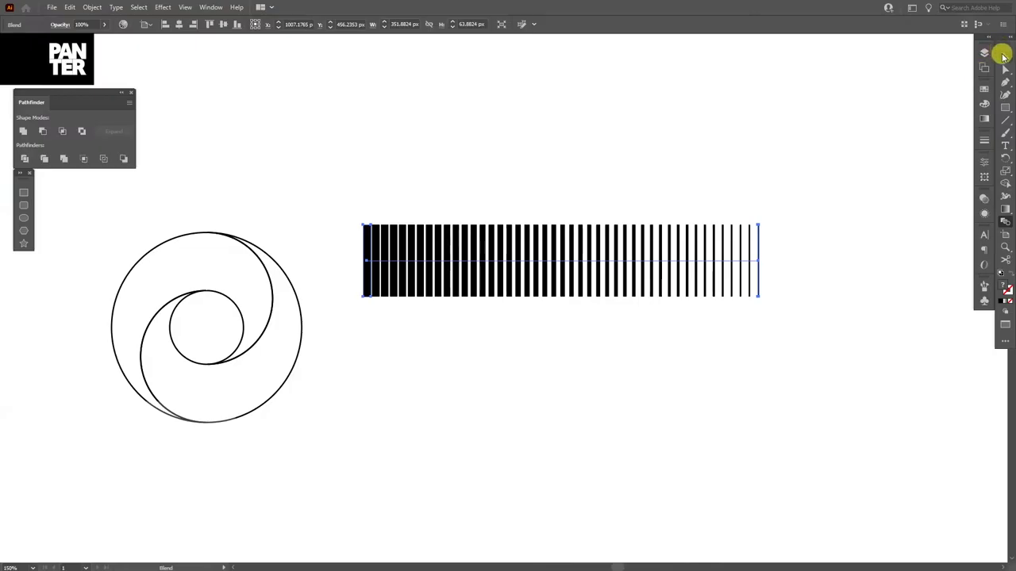
Expand the blend into separate stripe shapes.
{"action": "left_click", "coordinate": [92, 7]}
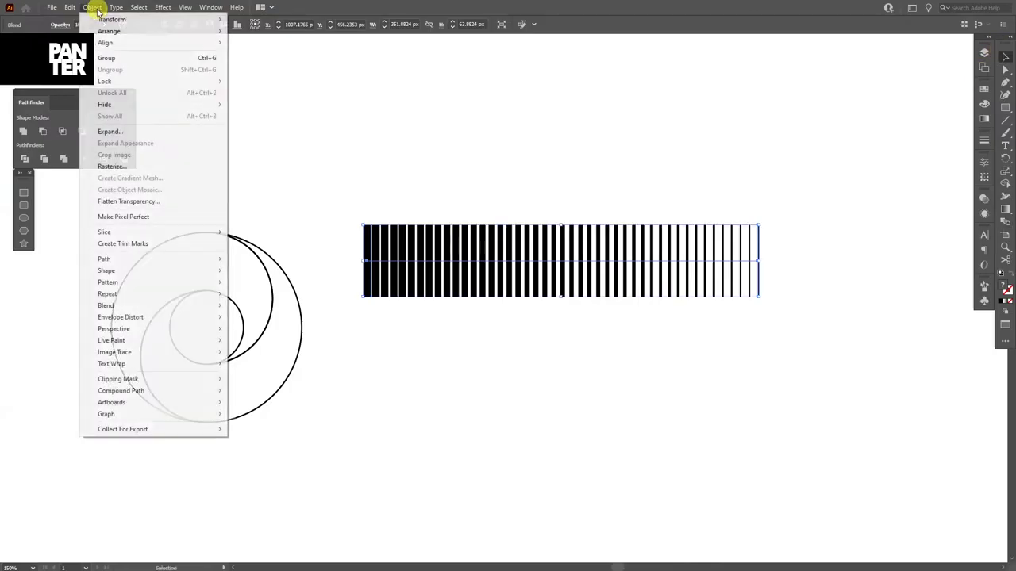
{"action": "left_click", "coordinate": [118, 131]}
{"action": "left_click", "coordinate": [490, 352]}
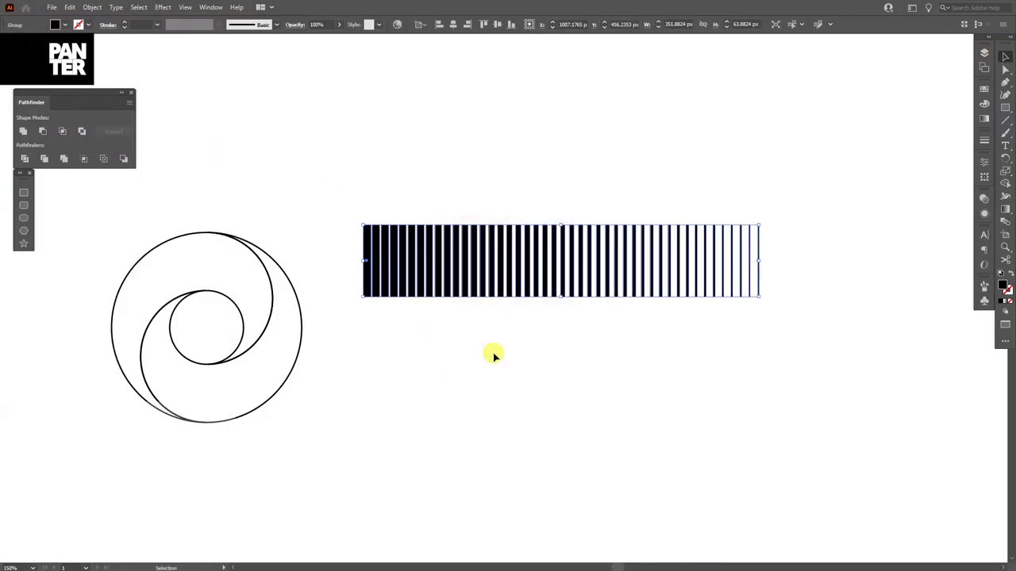
Drag the stripes into the Brushes panel as a new Pattern Brush named 'Scanimation'.
{"action": "left_click", "coordinate": [983, 286]}
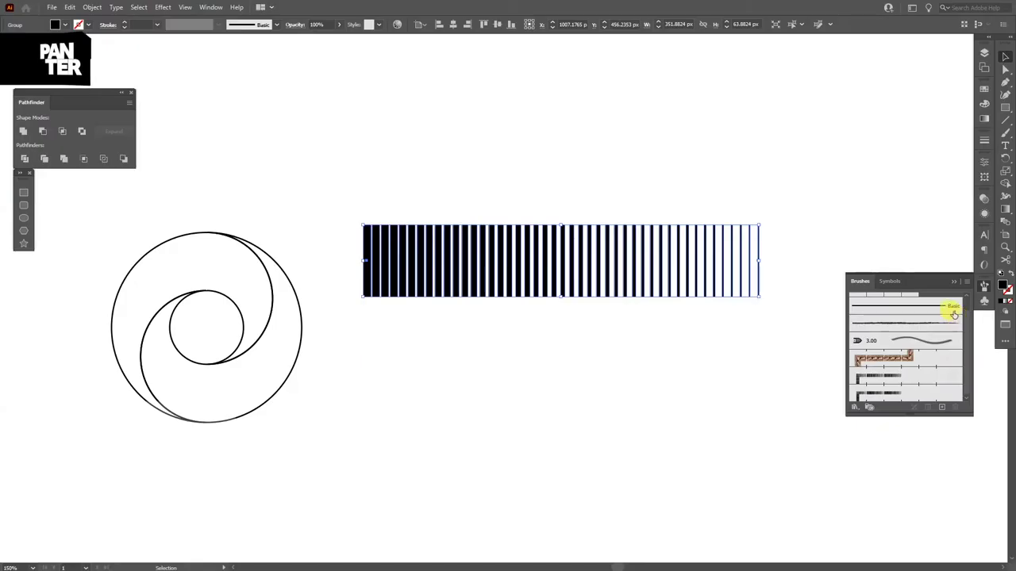
{"action": "left_click", "coordinate": [210, 7]}
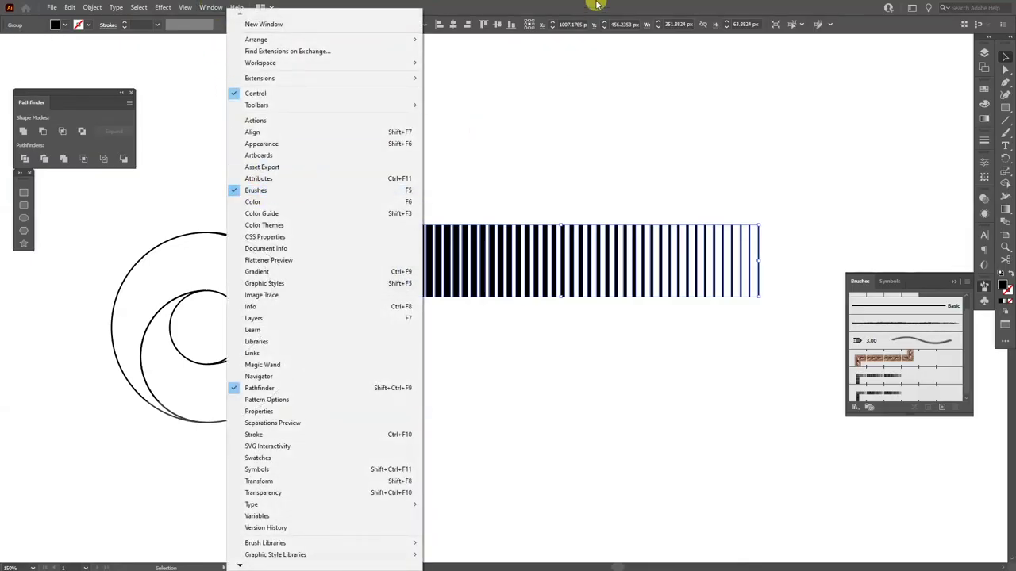
{"action": "left_click", "coordinate": [517, 191]}
{"action": "mouse_move", "coordinate": [443, 250]}
{"action": "left_mouse_down"}
{"action": "mouse_move", "coordinate": [680, 298]}
{"action": "mouse_move", "coordinate": [948, 395]}
{"action": "left_mouse_up"}
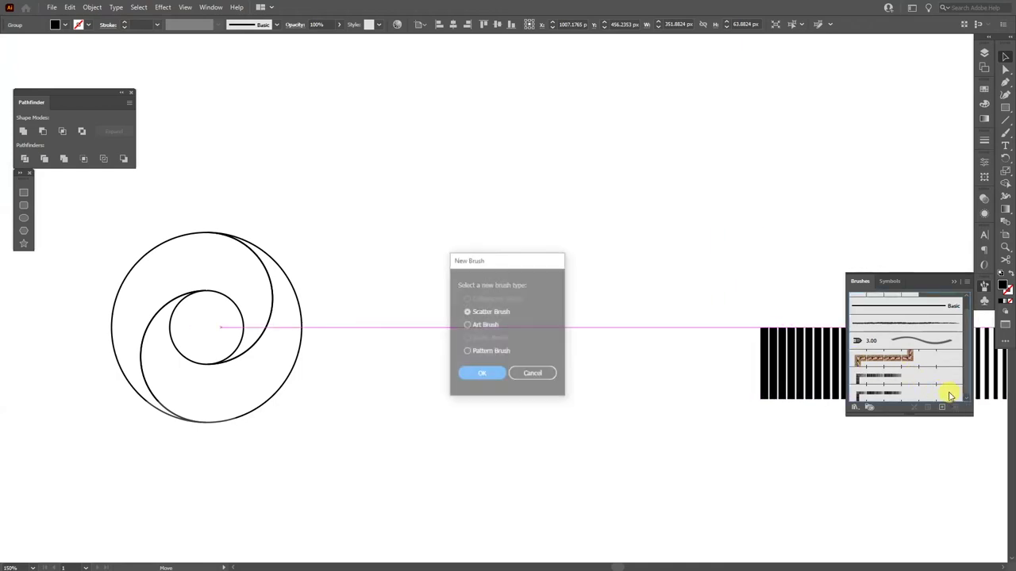
{"action": "left_click", "coordinate": [493, 354]}
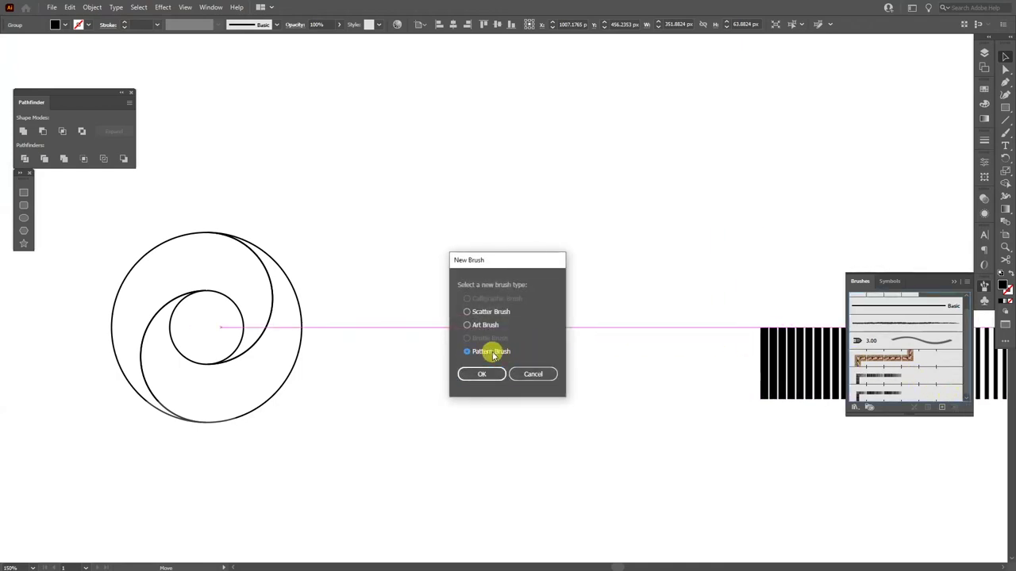
{"action": "left_click", "coordinate": [493, 378]}
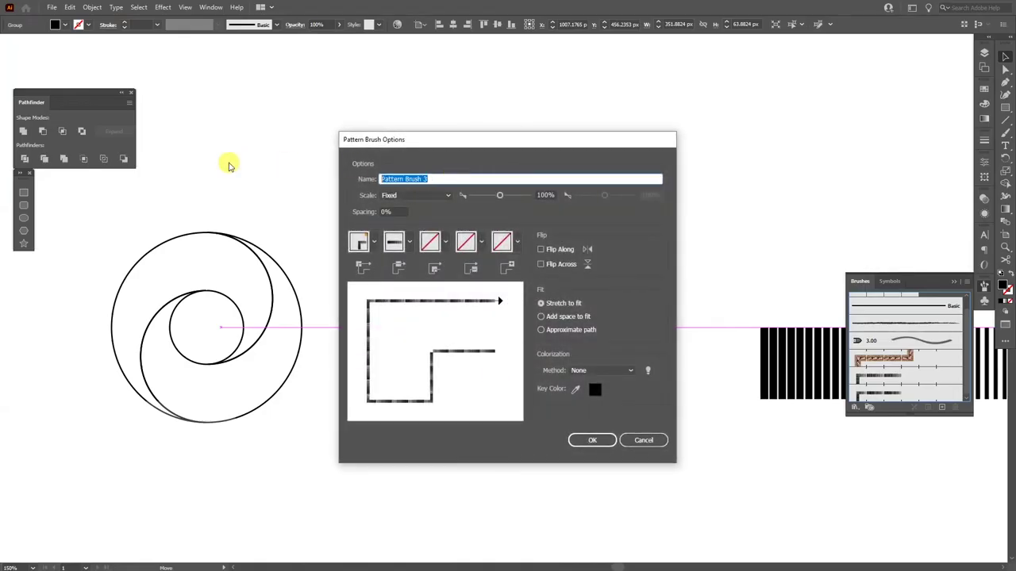
{"action": "type", "text": "Scanimation"}
{"action": "left_click", "coordinate": [591, 442]}
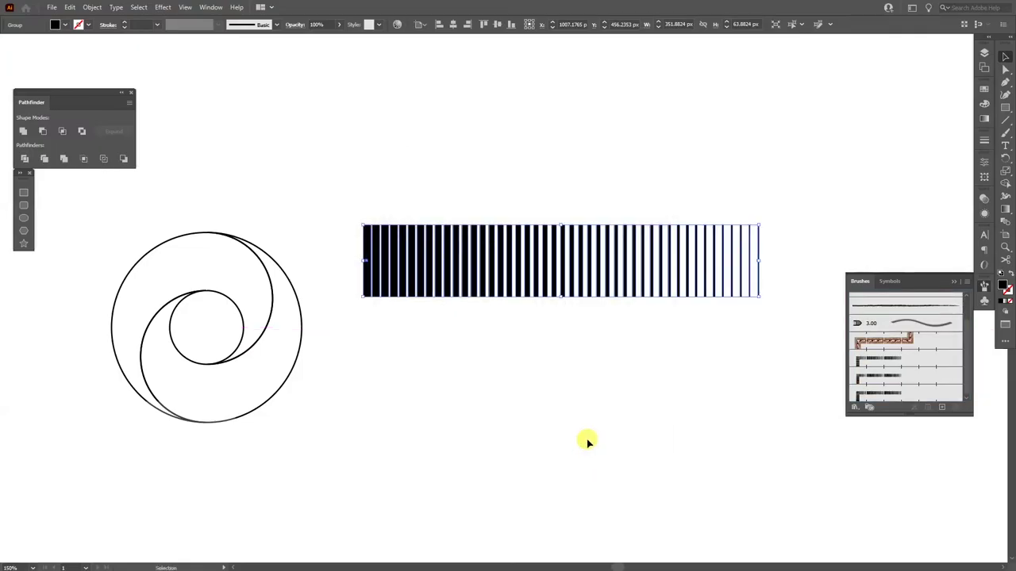
Delete the original stripes and move the circle design toward the canvas centre.
{"action": "key", "text": "Delete"}
{"action": "key", "text": "space"}
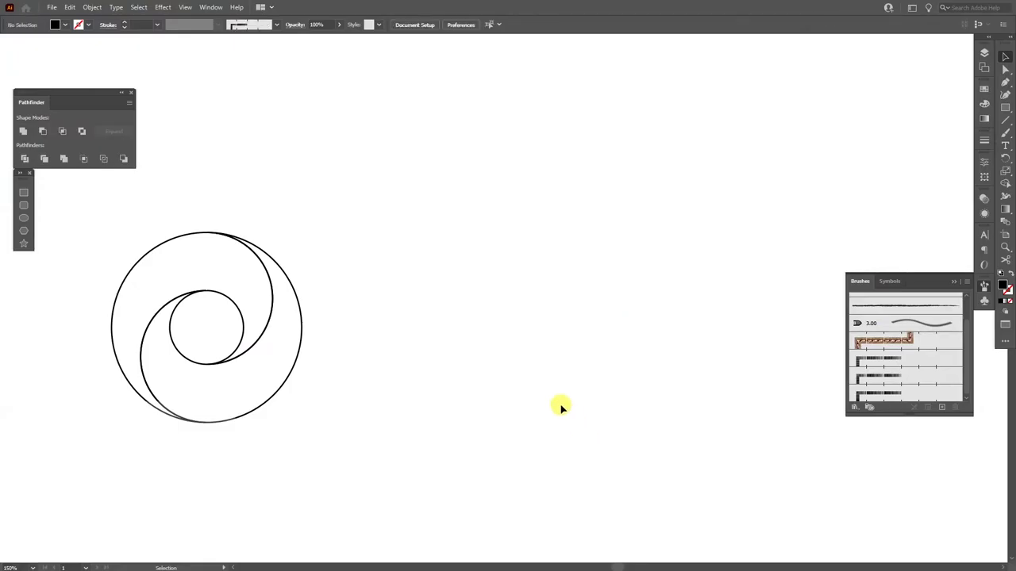
{"action": "left_click", "coordinate": [281, 304]}
{"action": "left_click_drag", "start_coordinate": [243, 322], "coordinate": [494, 273]}
{"action": "scroll", "coordinate": [448, 279], "scroll_direction": "up", "scroll_amount": 1}
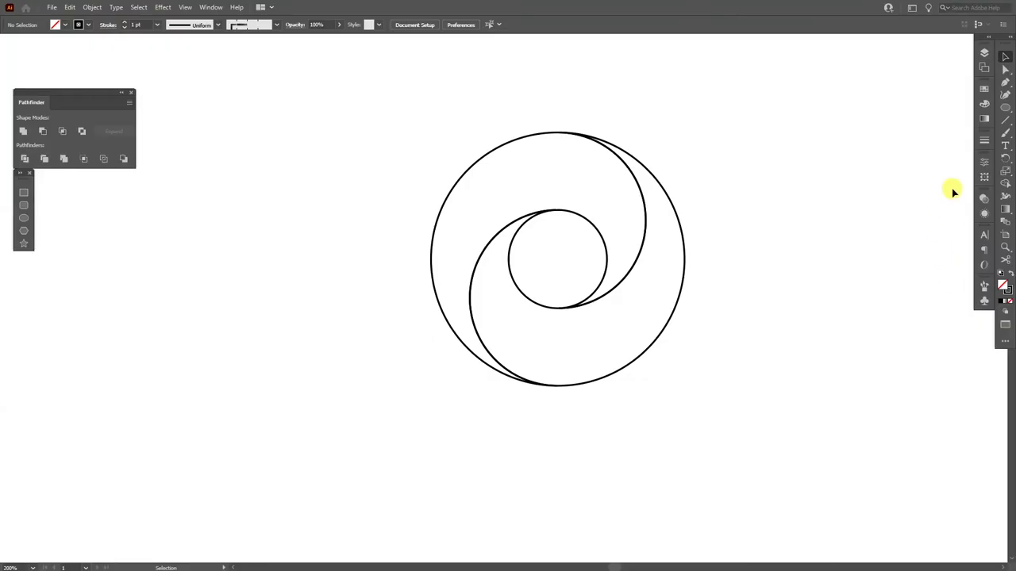
Draw a circle matching the outer circle, then shrink it about its centre to 117.36 px.
{"action": "left_click", "coordinate": [1003, 110]}
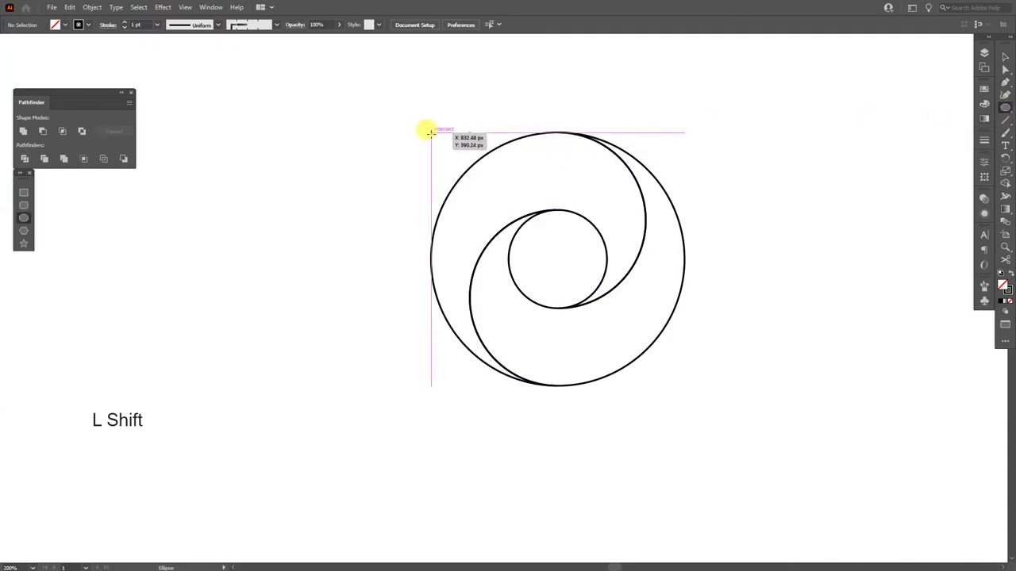
{"action": "left_click_drag", "start_coordinate": [429, 132], "coordinate": [680, 292]}
{"action": "key", "text": "v"}
{"action": "scroll", "coordinate": [710, 242], "scroll_direction": "up", "scroll_amount": 3}
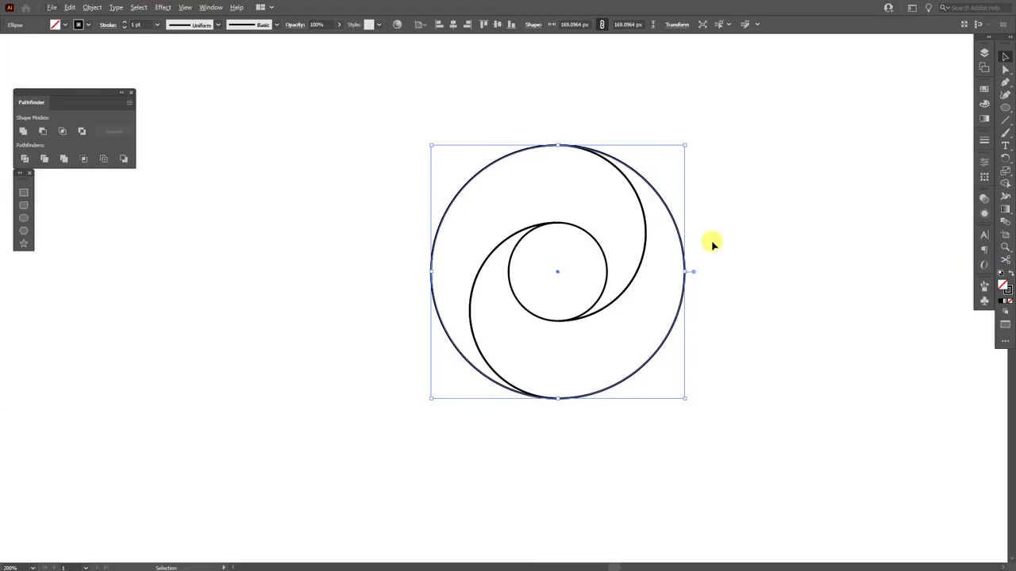
{"action": "left_click_drag", "start_coordinate": [672, 287], "coordinate": [608, 284]}
{"action": "scroll", "coordinate": [489, 157], "scroll_direction": "up", "scroll_amount": 1}
{"action": "scroll", "coordinate": [489, 157], "scroll_direction": "down", "scroll_amount": 1}
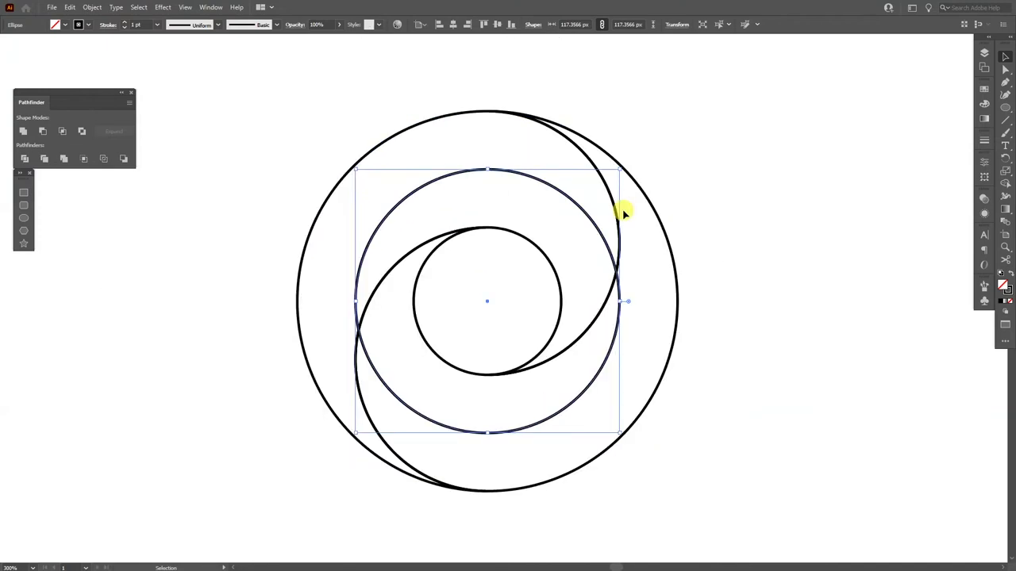
Apply the striped Scanimation pattern brush to the circle's stroke.
{"action": "left_click", "coordinate": [1008, 293]}
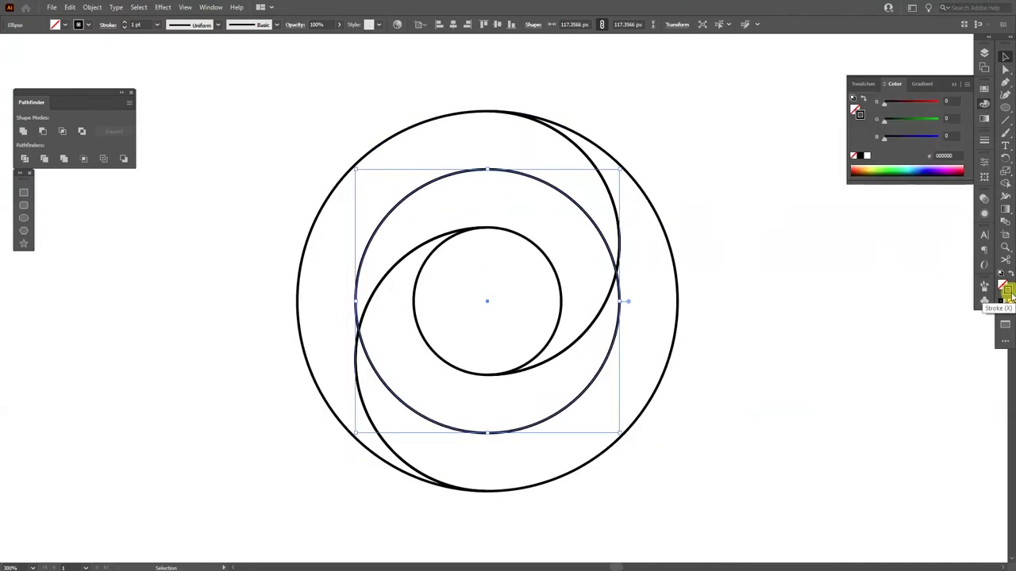
{"action": "left_click", "coordinate": [984, 286]}
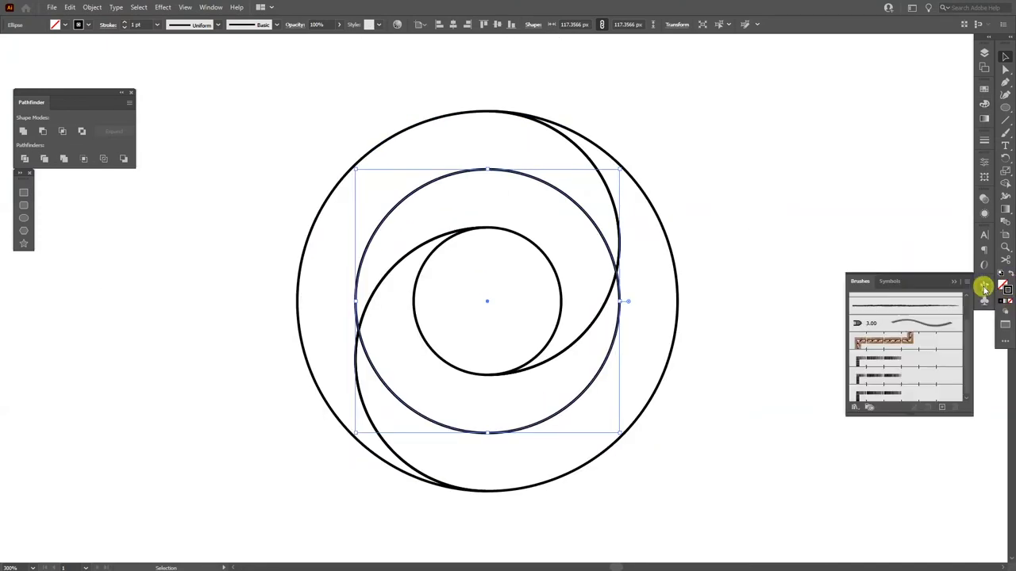
{"action": "left_click", "coordinate": [883, 392]}
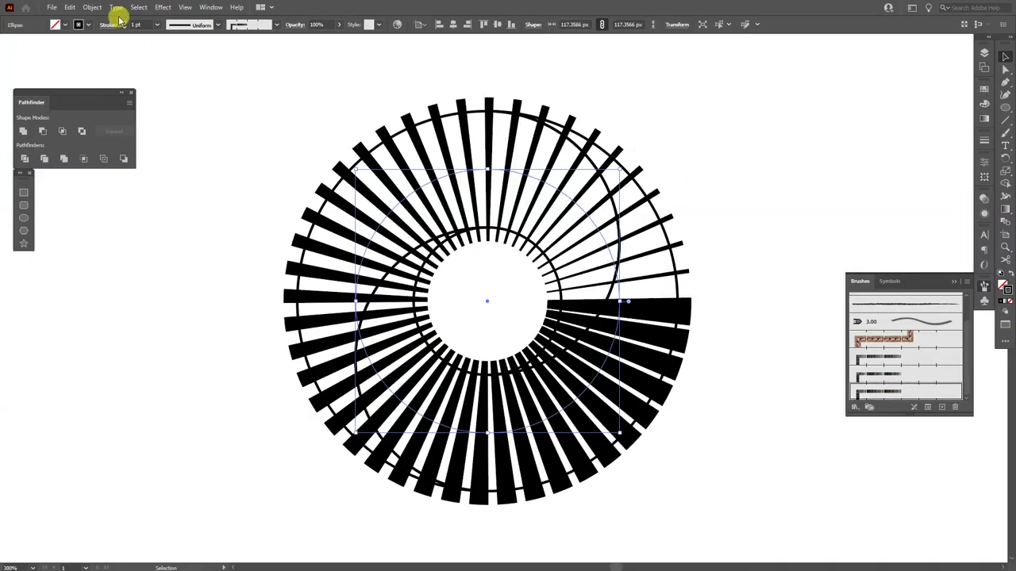
Expand the brushed appearance and unite the stripes into one filled shape.
{"action": "left_click", "coordinate": [94, 7]}
{"action": "left_click", "coordinate": [143, 143]}
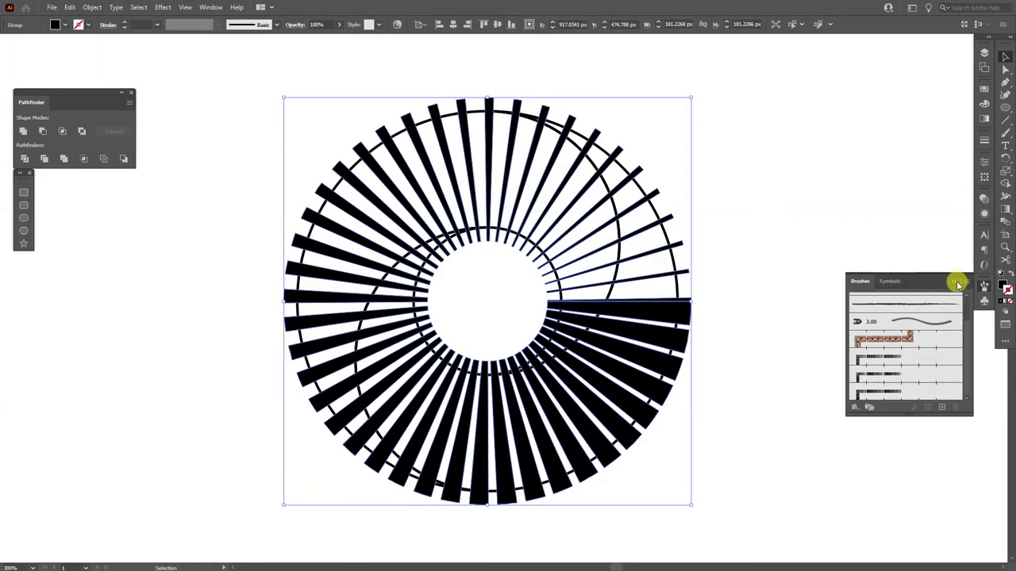
{"action": "left_click", "coordinate": [958, 283]}
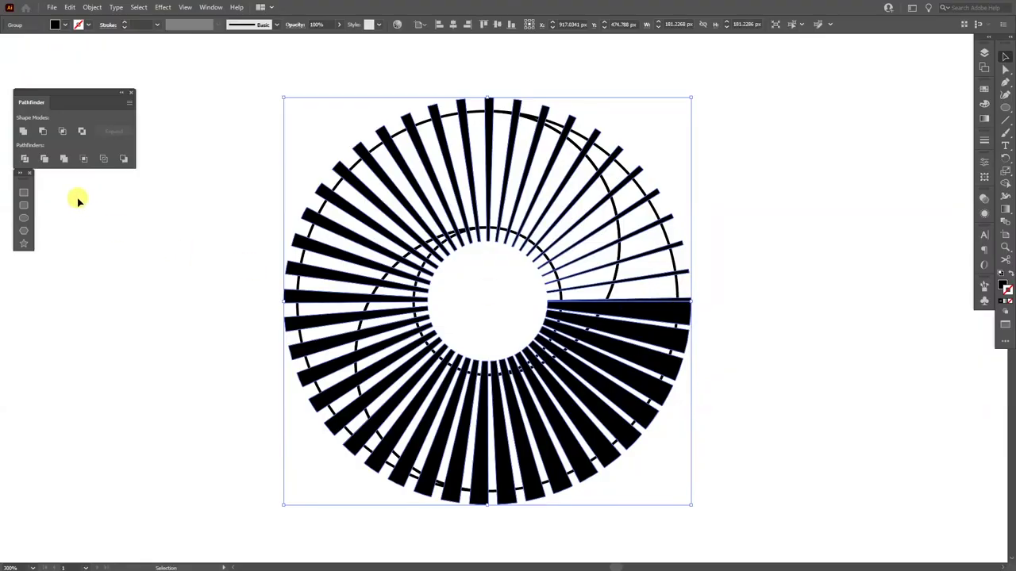
{"action": "left_click", "coordinate": [25, 132]}
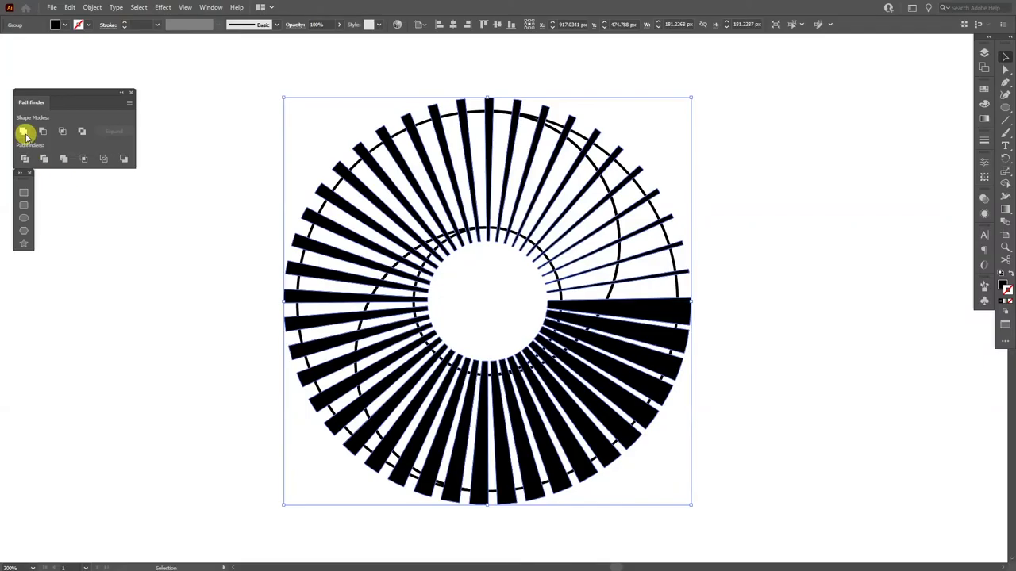
{"action": "left_click", "coordinate": [209, 8]}
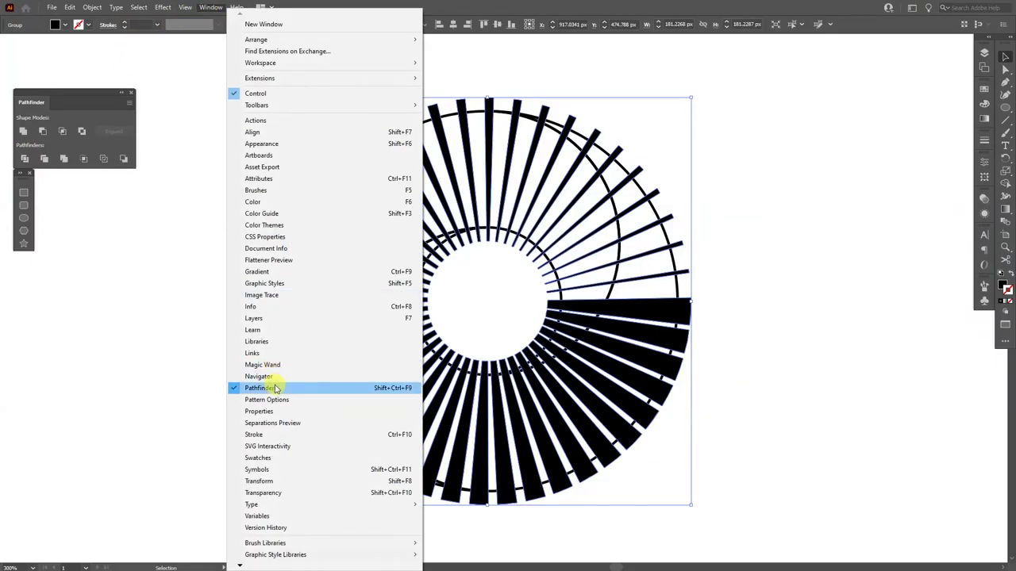
{"action": "left_click", "coordinate": [616, 7]}
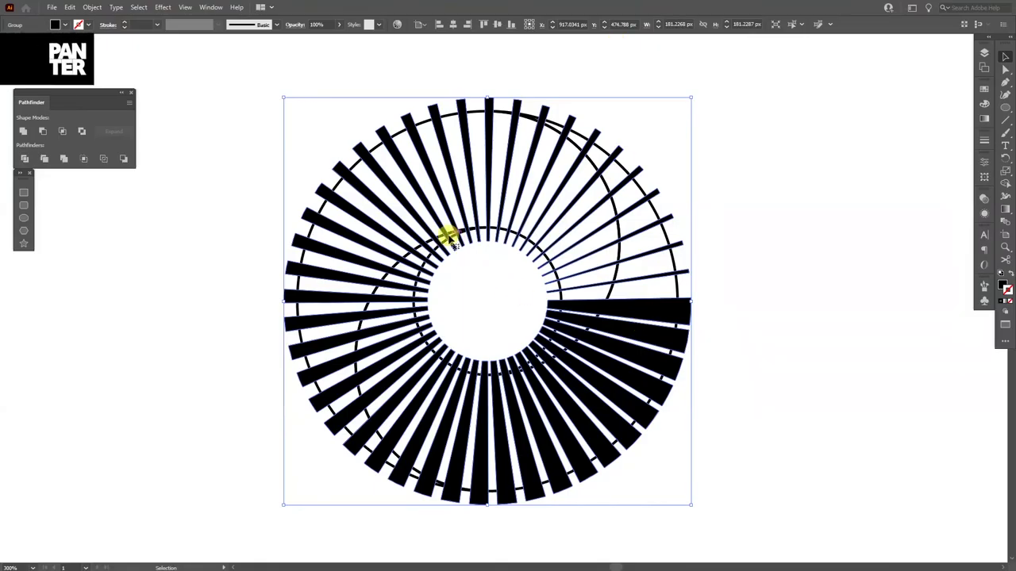
Reflect the stripe artwork across the vertical axis.
{"action": "right_click", "coordinate": [600, 306]}
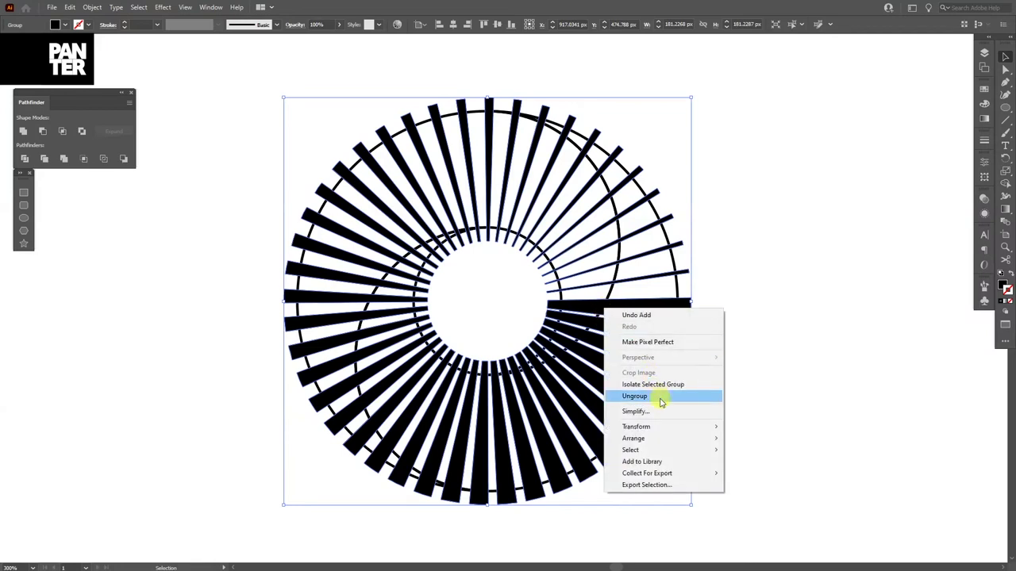
{"action": "mouse_move", "coordinate": [669, 427]}
{"action": "left_click", "coordinate": [751, 465]}
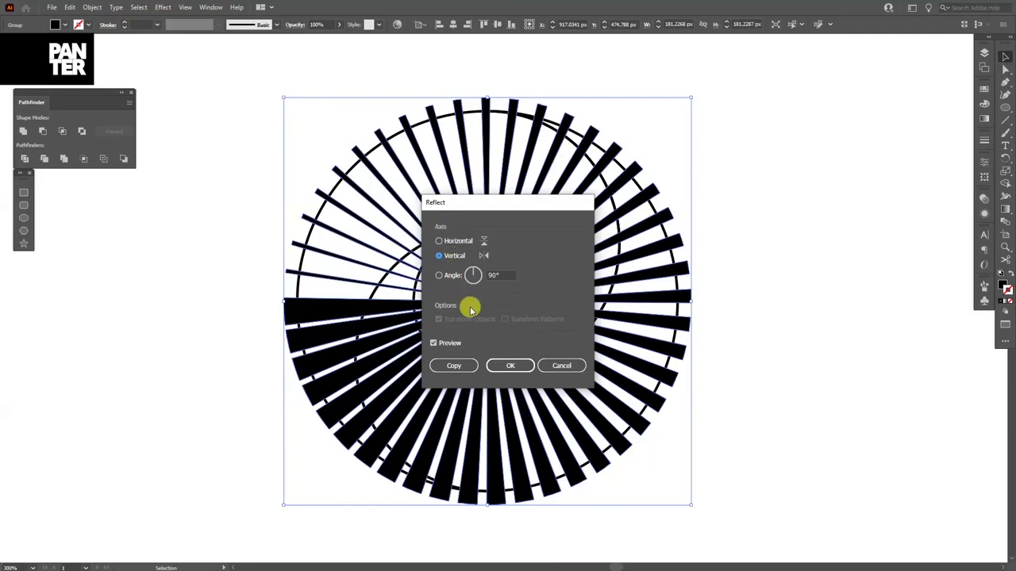
{"action": "left_click", "coordinate": [516, 365]}
Rotate the stripe ring until the solid wedge's edge sits at the top.
{"action": "key", "text": "ctrl+plus"}
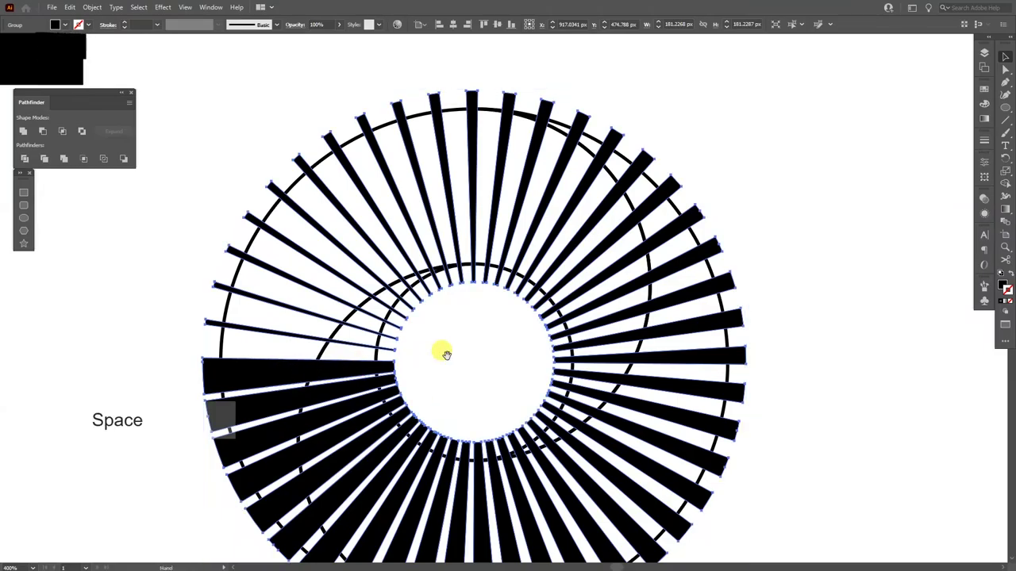
{"action": "left_click_drag", "start_coordinate": [442, 349], "coordinate": [479, 328]}
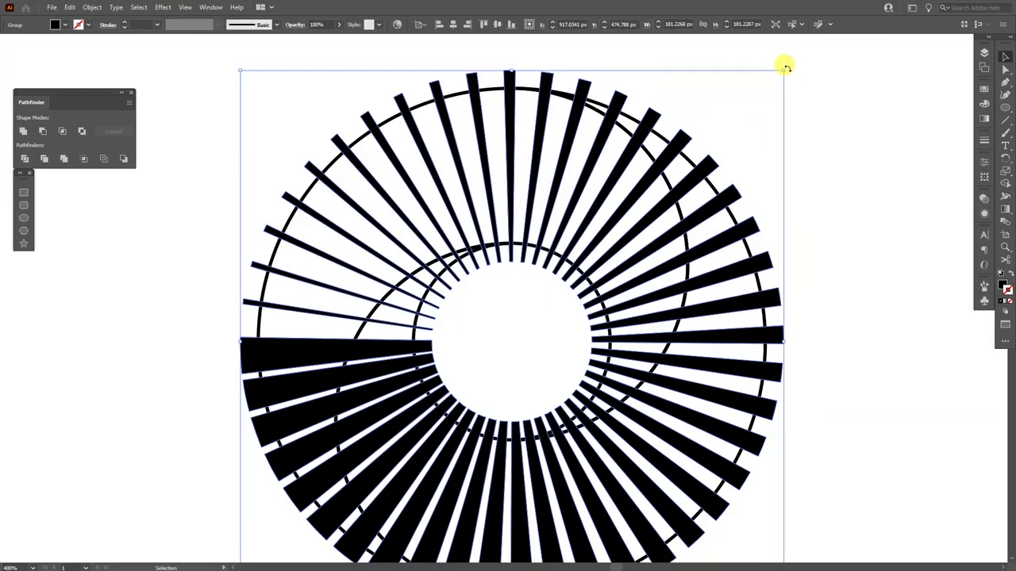
{"action": "left_click_drag", "start_coordinate": [784, 67], "coordinate": [820, 348]}
{"action": "key", "text": "ctrl+plus"}
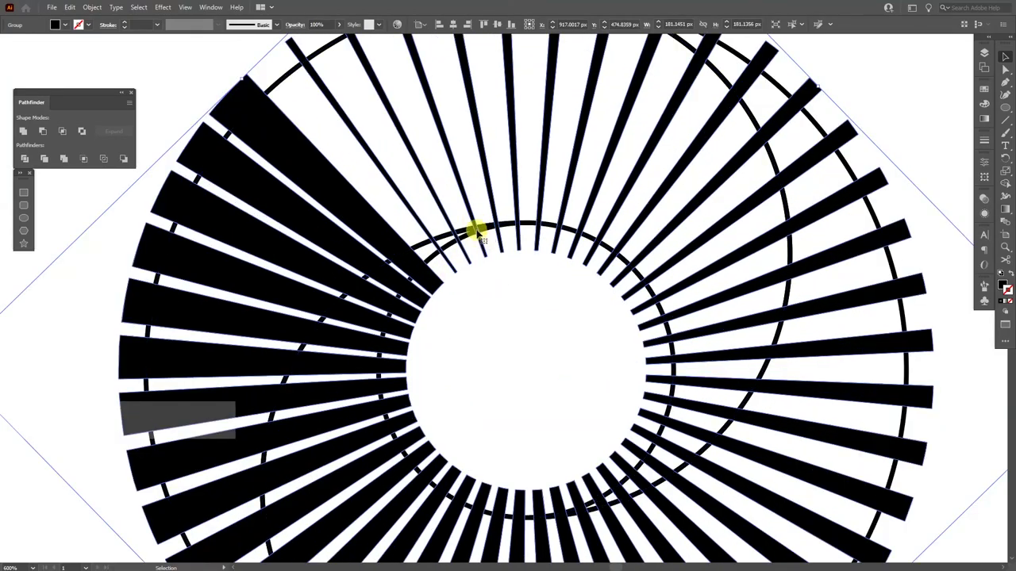
{"action": "scroll", "coordinate": [477, 231], "scroll_direction": "down", "scroll_amount": 3, "text": "alt"}
{"action": "left_click_drag", "start_coordinate": [495, 241], "coordinate": [491, 231]}
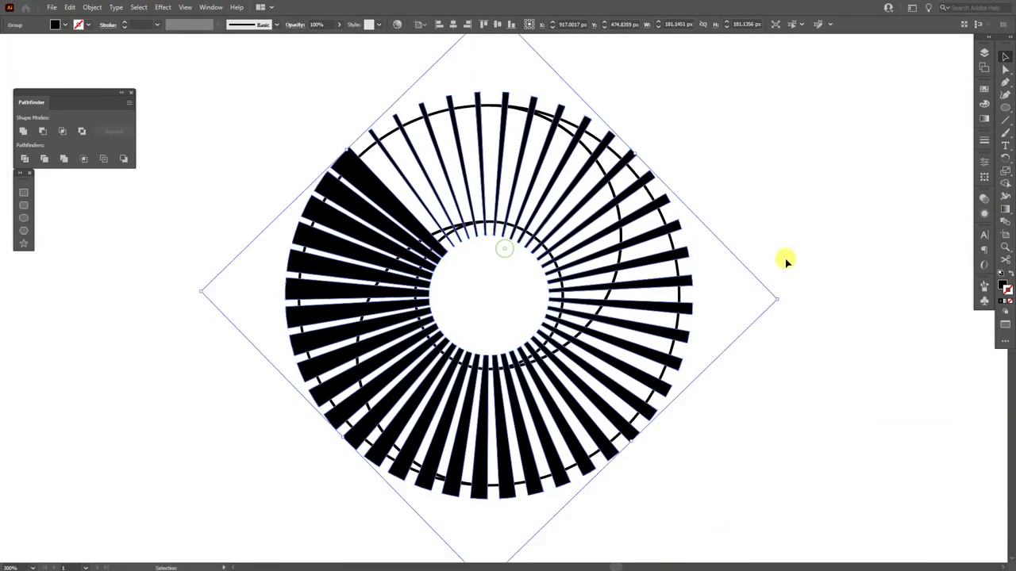
{"action": "left_click_drag", "start_coordinate": [780, 297], "coordinate": [734, 449]}
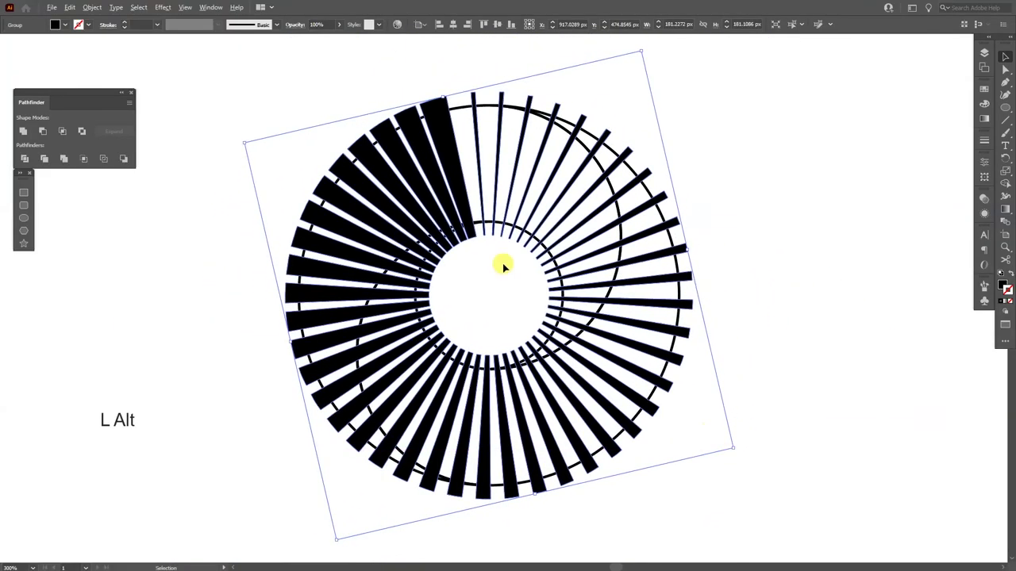
{"action": "scroll", "coordinate": [503, 266], "scroll_direction": "up", "scroll_amount": 6}
{"action": "scroll", "coordinate": [443, 163], "scroll_direction": "down", "scroll_amount": 6, "text": "alt"}
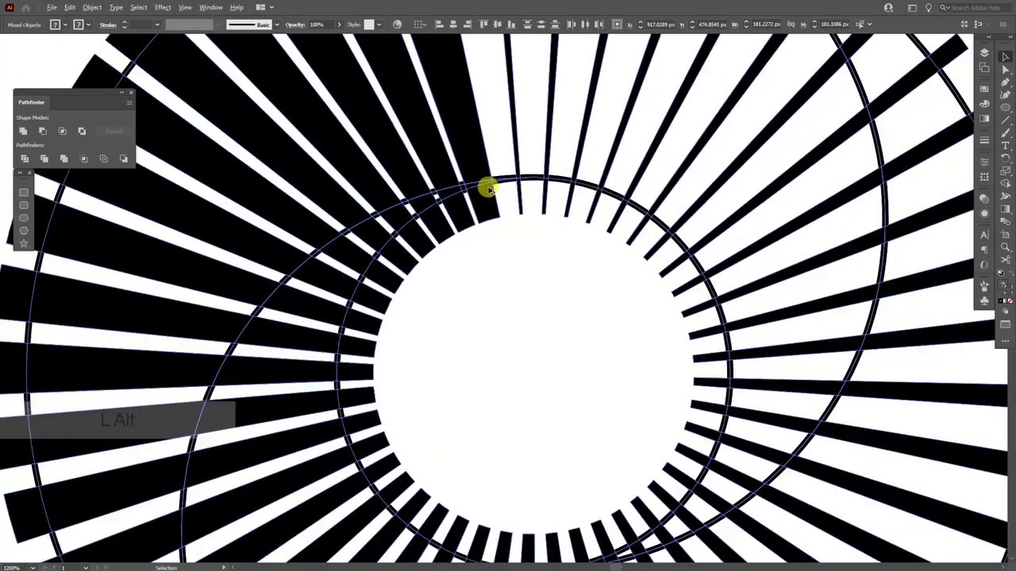
{"action": "left_click_drag", "start_coordinate": [424, 97], "coordinate": [445, 310]}
{"action": "left_click", "coordinate": [470, 135]}
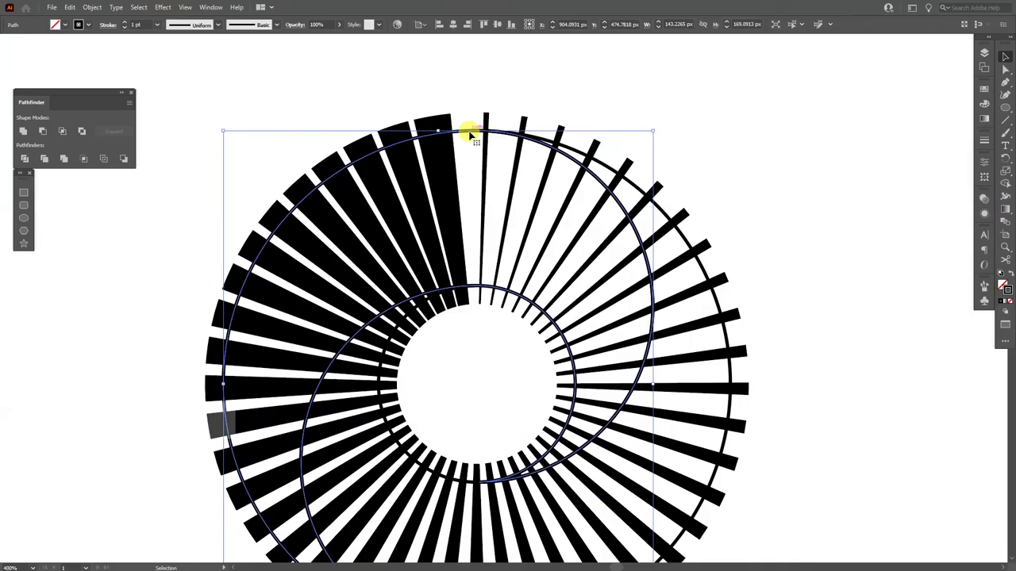
Undo the accidental ellipse move and select the whole stripe artwork.
{"action": "left_click_drag", "start_coordinate": [471, 135], "coordinate": [408, 97]}
{"action": "key", "text": "ctrl+z"}
{"action": "left_click", "coordinate": [693, 412]}
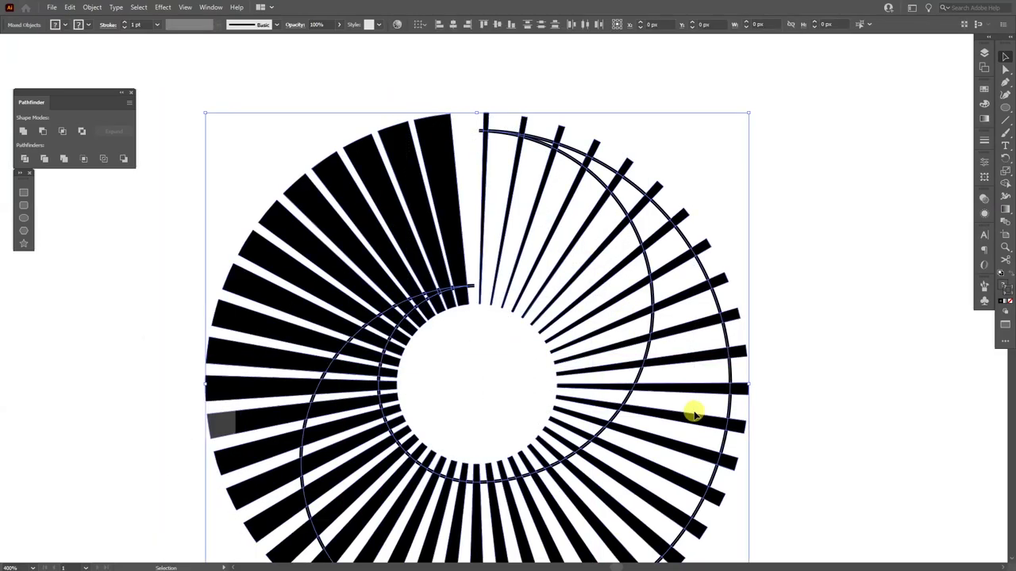
{"action": "left_click_drag", "start_coordinate": [524, 354], "coordinate": [532, 315]}
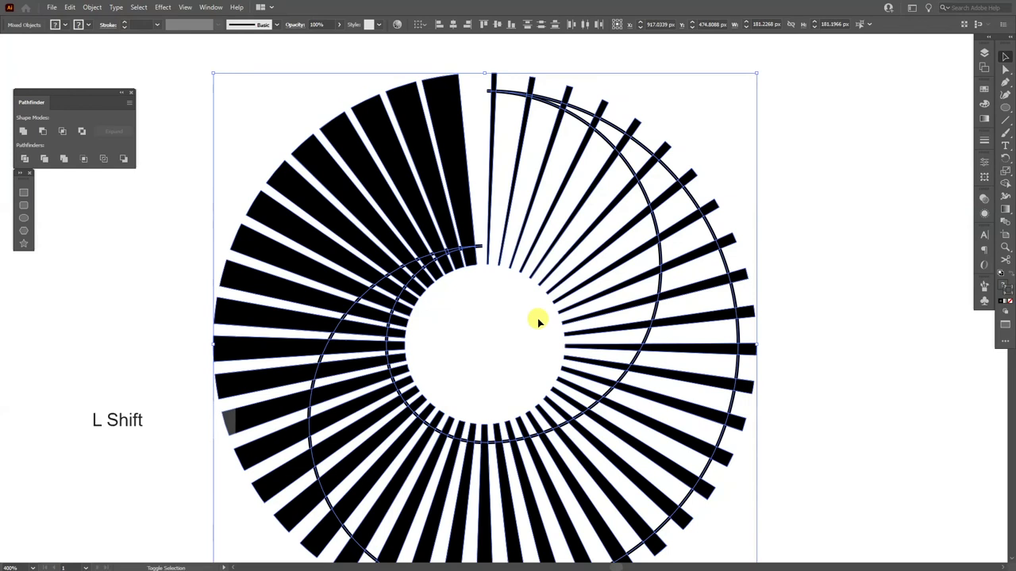
With Shape Builder, delete the right, lower-left and inner stripes outside the spiral crescents.
{"action": "key", "text": "shift+m"}
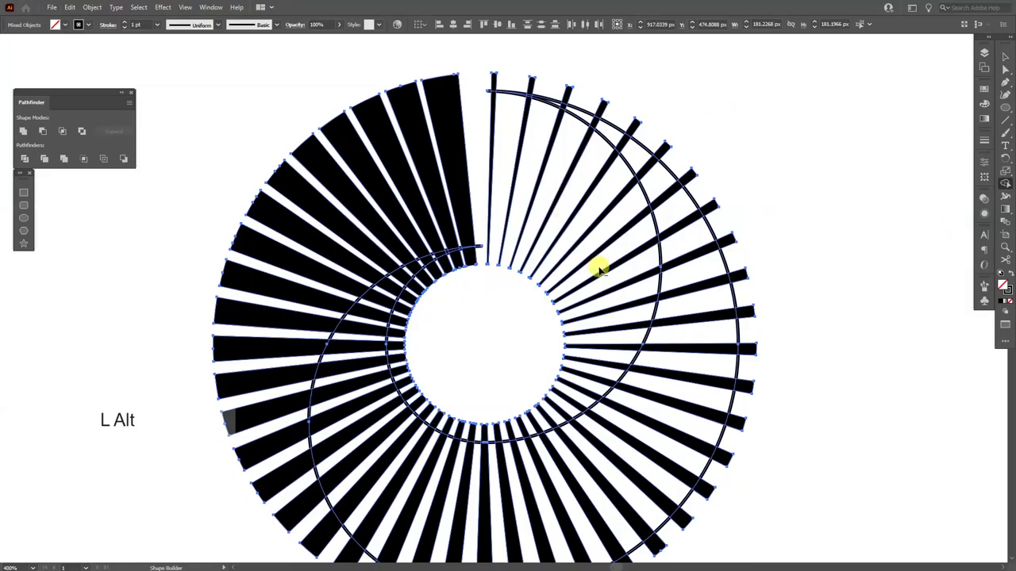
{"action": "mouse_move", "coordinate": [596, 267]}
{"action": "left_mouse_down"}
{"action": "mouse_move", "coordinate": [564, 209]}
{"action": "mouse_move", "coordinate": [521, 195]}
{"action": "mouse_move", "coordinate": [396, 198]}
{"action": "mouse_move", "coordinate": [329, 227]}
{"action": "mouse_move", "coordinate": [289, 272]}
{"action": "mouse_move", "coordinate": [263, 367]}
{"action": "mouse_move", "coordinate": [263, 424]}
{"action": "mouse_move", "coordinate": [329, 321]}
{"action": "mouse_move", "coordinate": [385, 193]}
{"action": "mouse_move", "coordinate": [321, 185]}
{"action": "mouse_move", "coordinate": [360, 323]}
{"action": "mouse_move", "coordinate": [439, 367]}
{"action": "mouse_move", "coordinate": [560, 381]}
{"action": "left_mouse_up"}
{"action": "key", "text": "space"}
{"action": "key", "text": "space"}
{"action": "left_click_drag", "start_coordinate": [727, 313], "coordinate": [510, 493]}
{"action": "scroll", "coordinate": [646, 233], "scroll_direction": "up", "scroll_amount": 5}
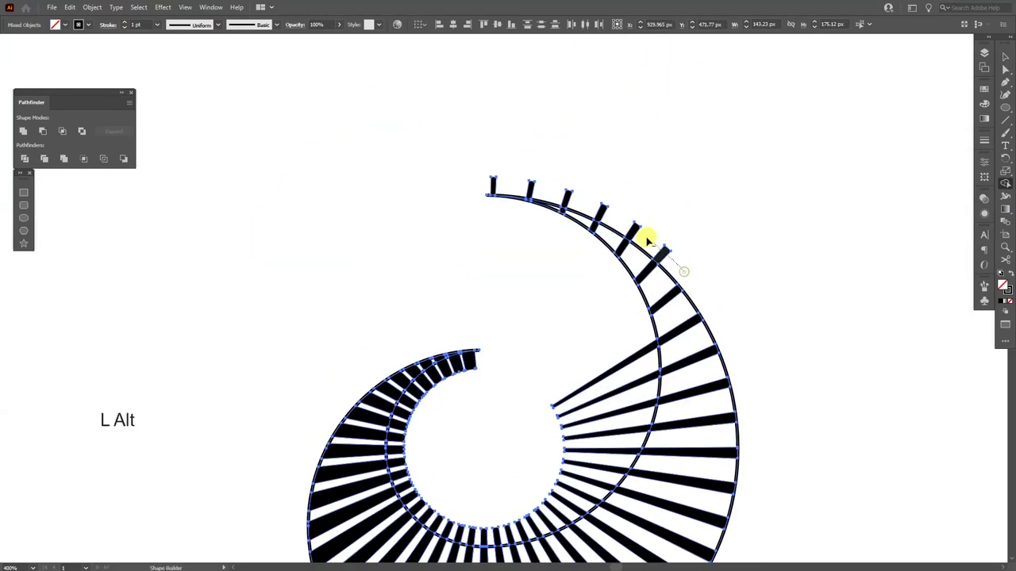
{"action": "scroll", "coordinate": [651, 129], "scroll_direction": "up", "scroll_amount": 2}
{"action": "left_click_drag", "start_coordinate": [683, 274], "coordinate": [326, 200]}
{"action": "scroll", "coordinate": [453, 245], "scroll_direction": "down", "scroll_amount": 3}
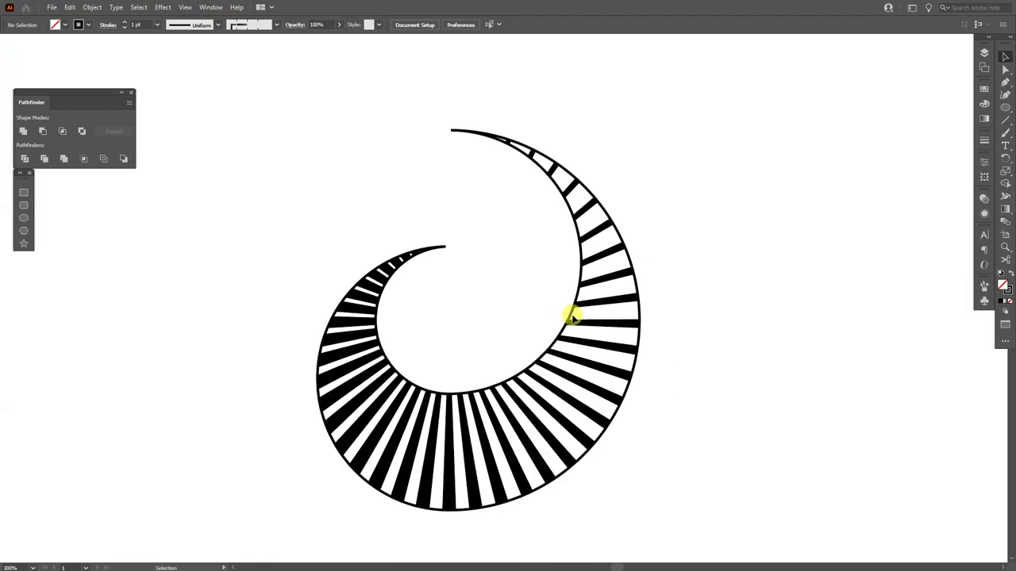
Select the leftover guide circles and delete them.
{"action": "key", "text": "v"}
{"action": "left_click_drag", "start_coordinate": [566, 312], "coordinate": [687, 245]}
{"action": "key", "text": "Delete"}
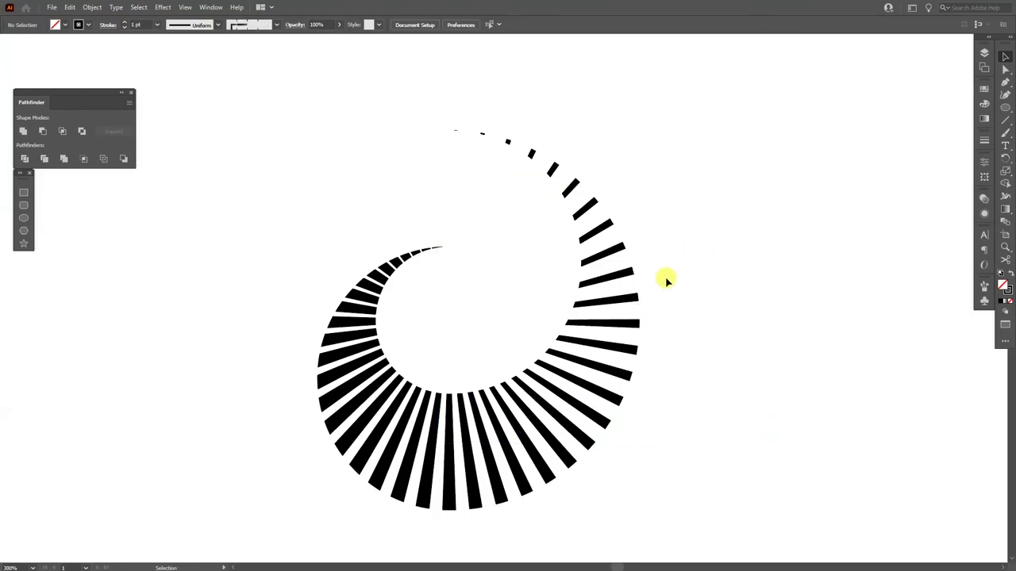
Copy the stripe spiral straight upward, rotate the copy 180°, and move it onto the original.
{"action": "left_click", "coordinate": [627, 275]}
{"action": "left_click_drag", "start_coordinate": [627, 275], "coordinate": [641, 222]}
{"action": "left_click_drag", "start_coordinate": [695, 125], "coordinate": [694, 167]}
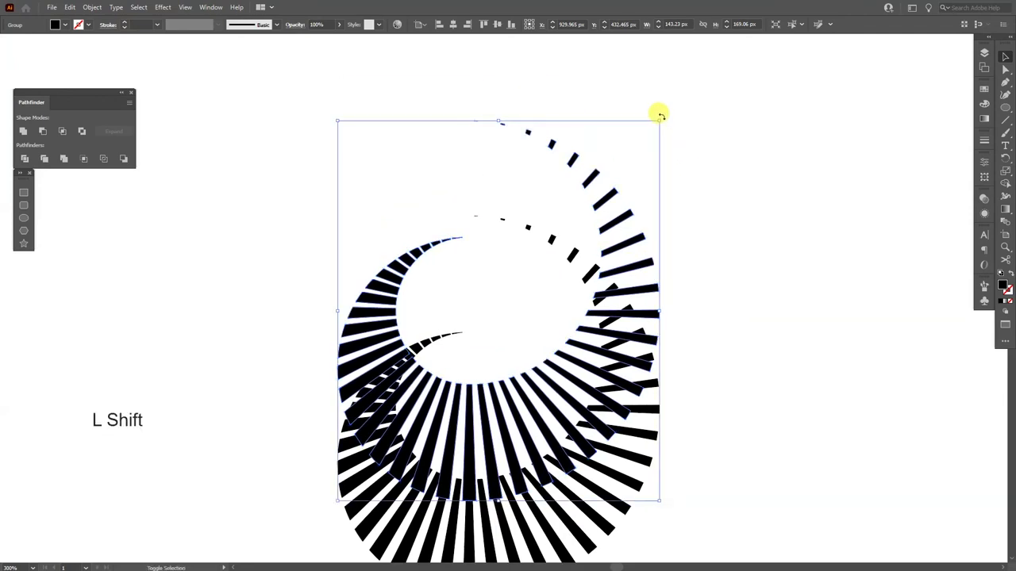
{"action": "left_click_drag", "start_coordinate": [660, 115], "coordinate": [406, 474]}
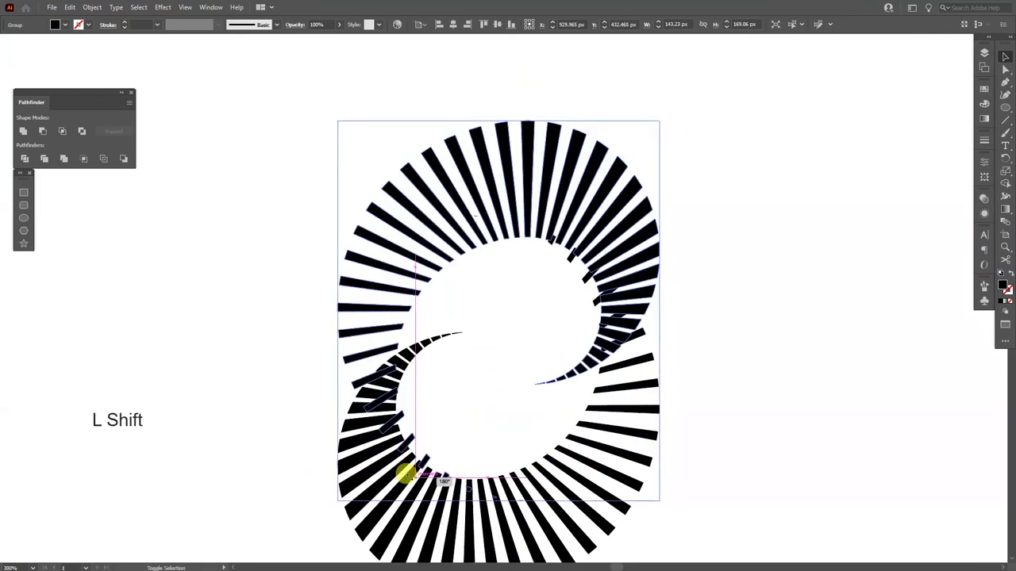
{"action": "left_click_drag", "start_coordinate": [597, 207], "coordinate": [537, 311]}
Deselect and zoom out to view the finished two-spiral black stripe ring.
{"action": "left_click", "coordinate": [731, 306]}
{"action": "scroll", "coordinate": [731, 306], "scroll_direction": "down", "scroll_amount": 2}
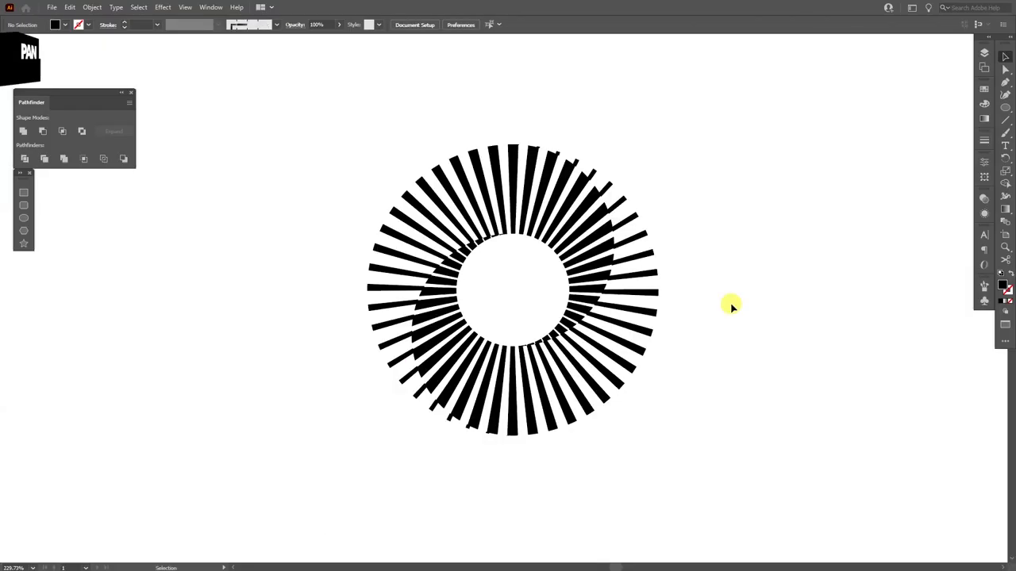